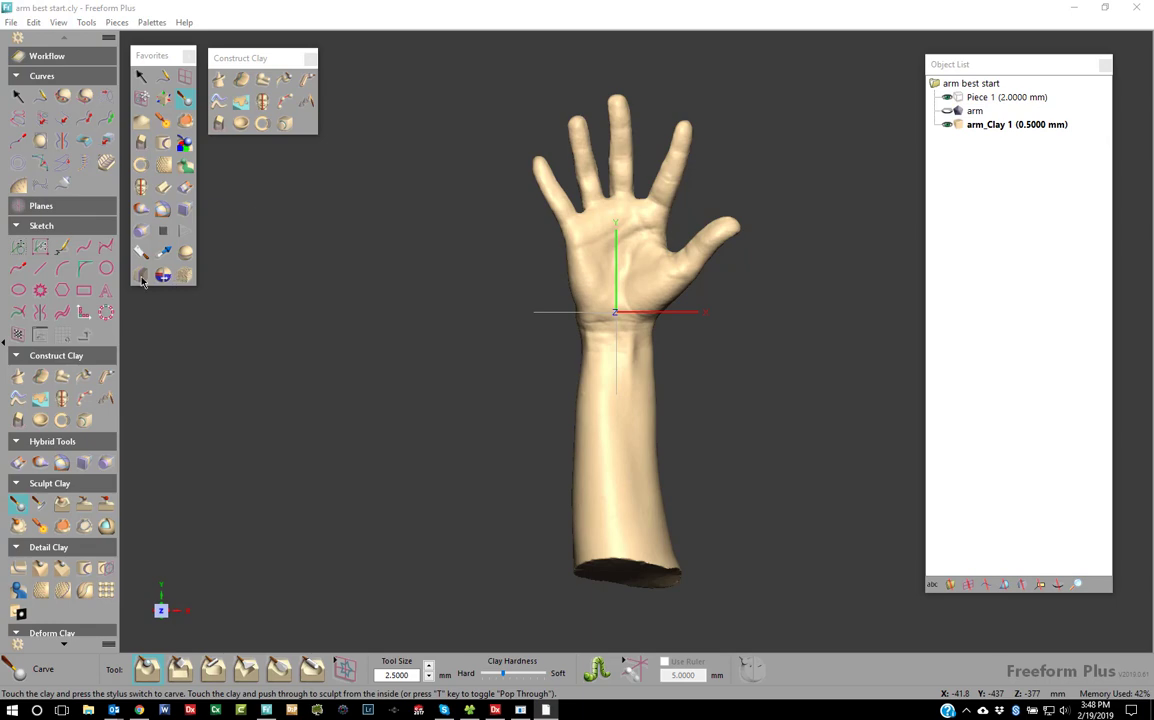
Expand the Select/Move Clay tools and draw a closed curve fitted to the clay around the wrist.
scroll(57, 427, down, 5)
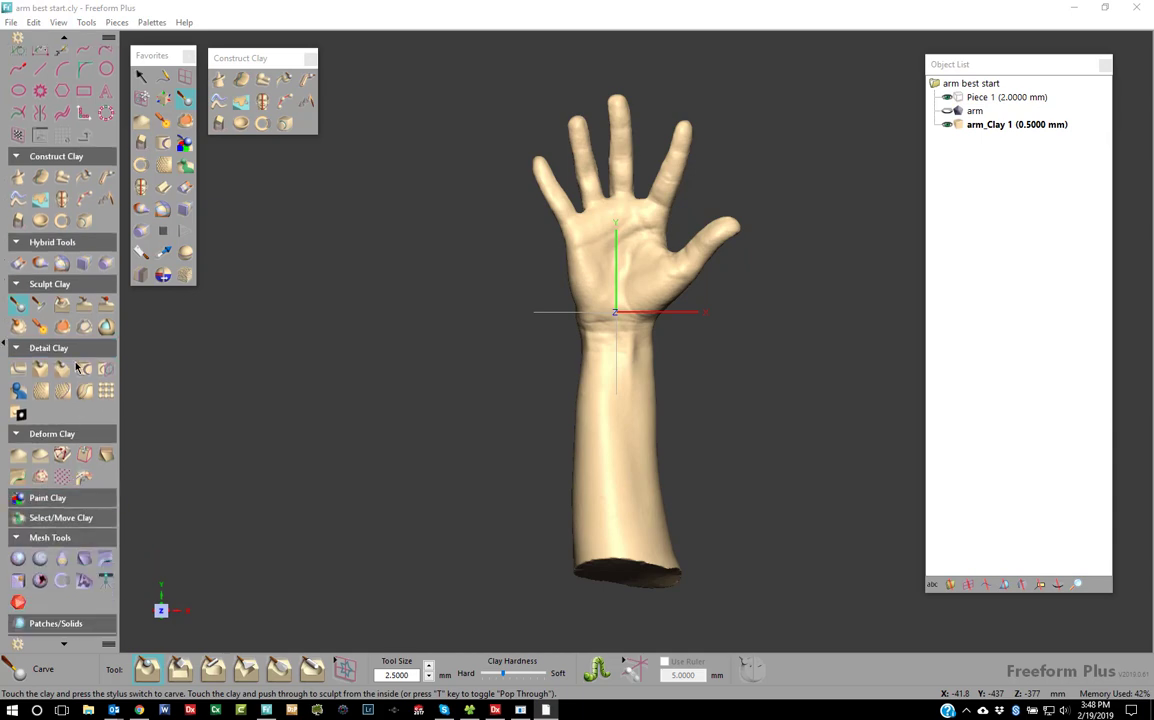
click(42, 519)
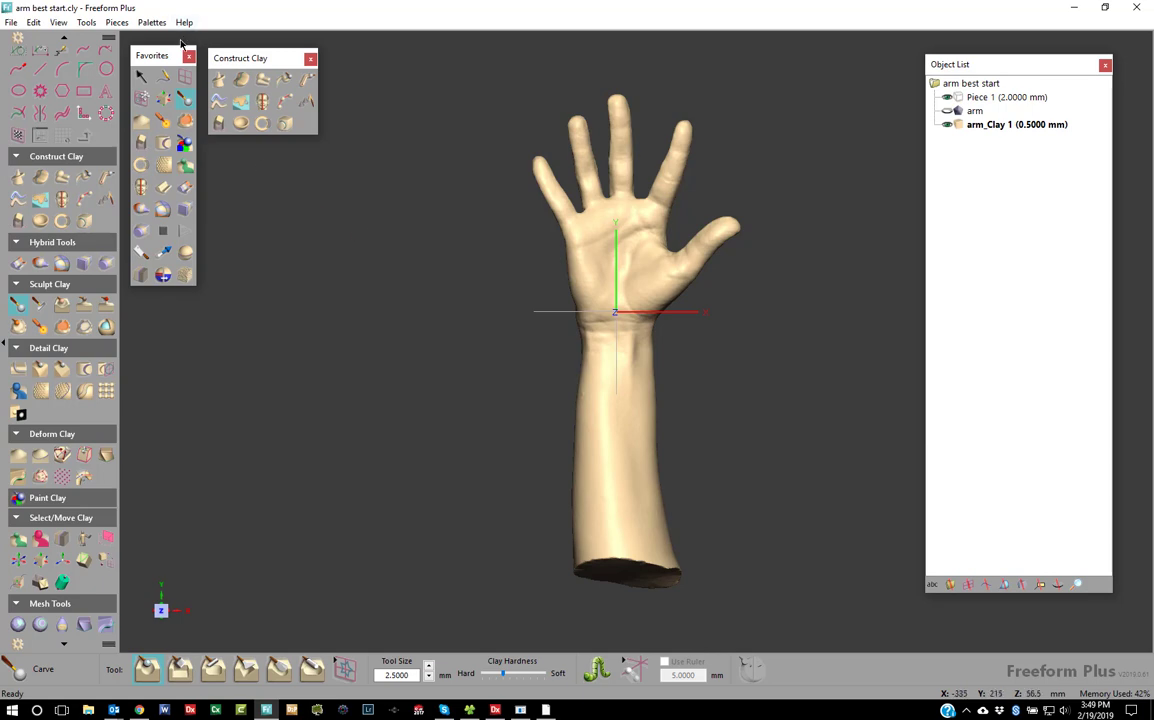
click(165, 76)
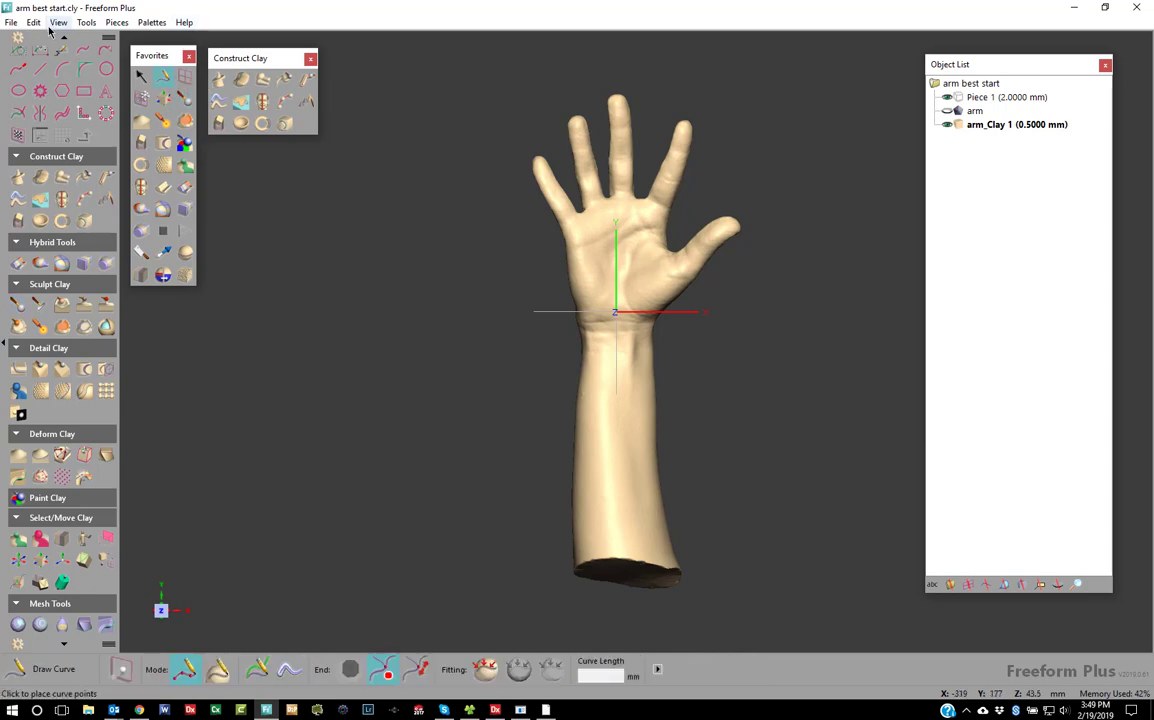
scroll(53, 42, up, 1)
scroll(53, 42, up, 3)
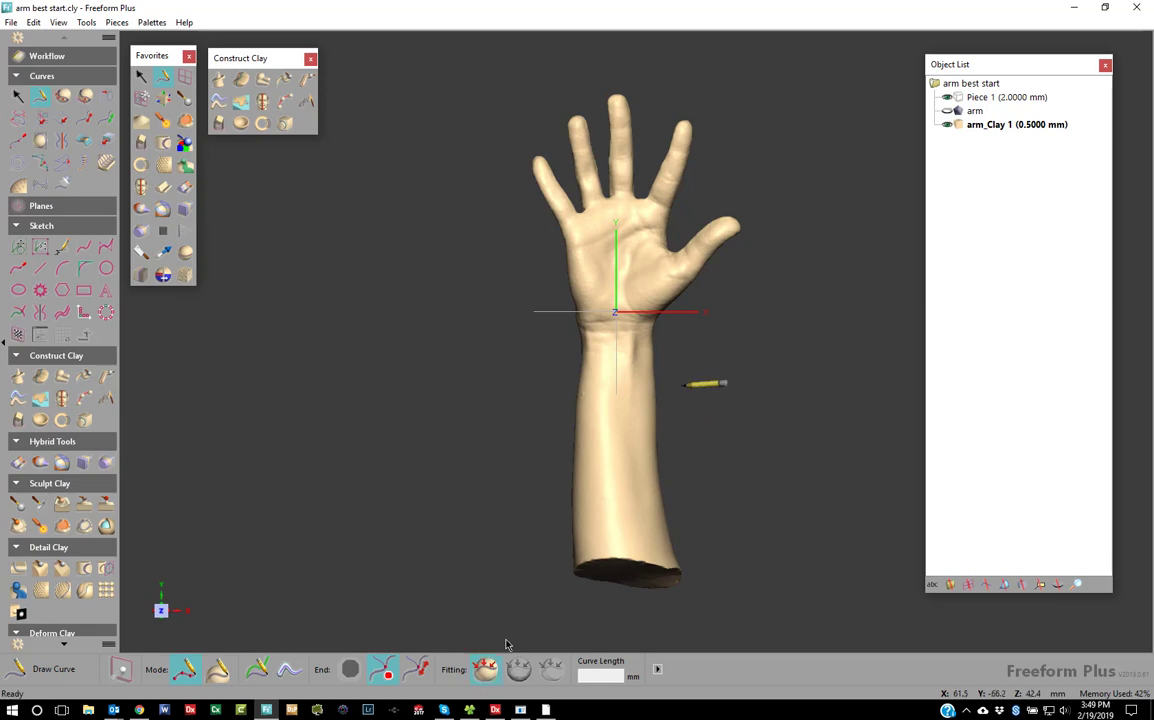
click(597, 341)
click(640, 338)
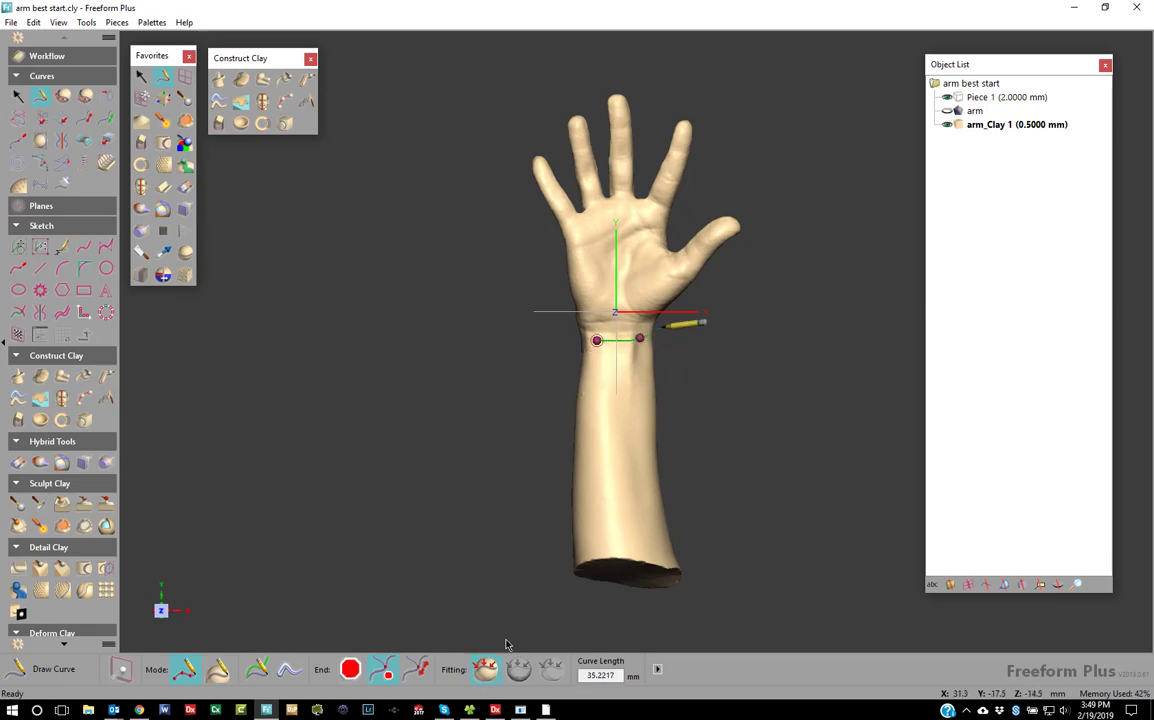
mouse_move(662, 327)
middle_down()
mouse_move(500, 330)
mouse_move(474, 252)
mouse_move(450, 252)
mouse_move(348, 391)
mouse_move(232, 403)
mouse_move(490, 374)
middle_up()
click(466, 264)
click(352, 395)
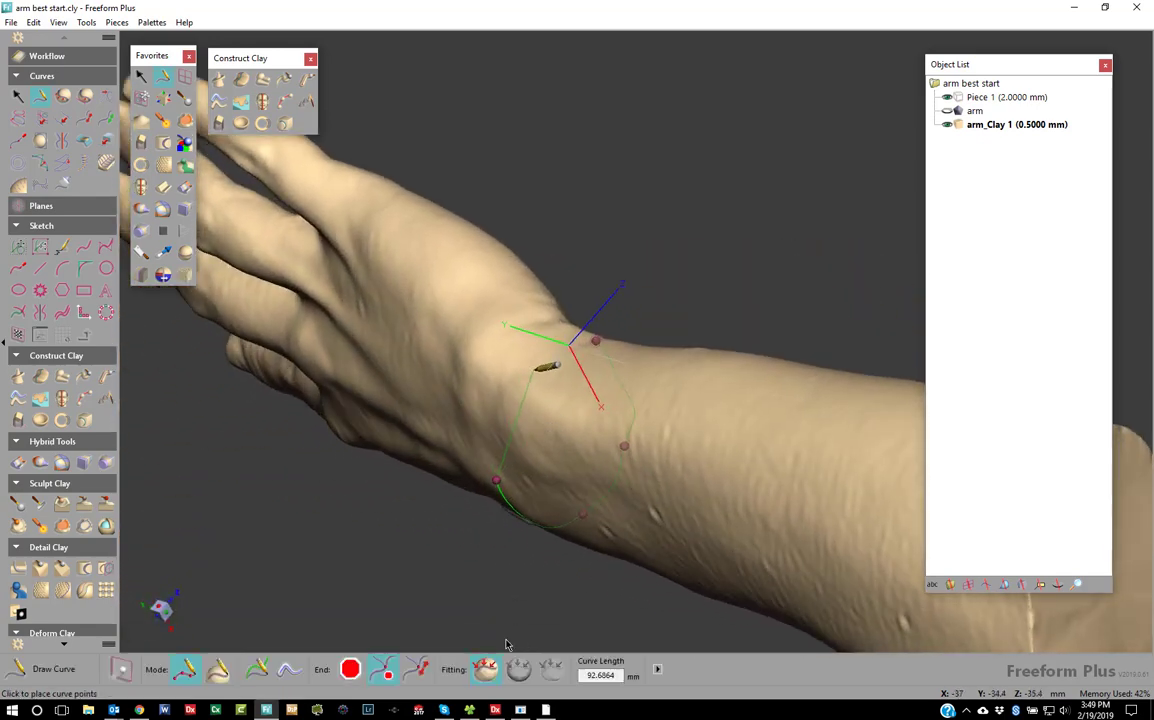
click(595, 340)
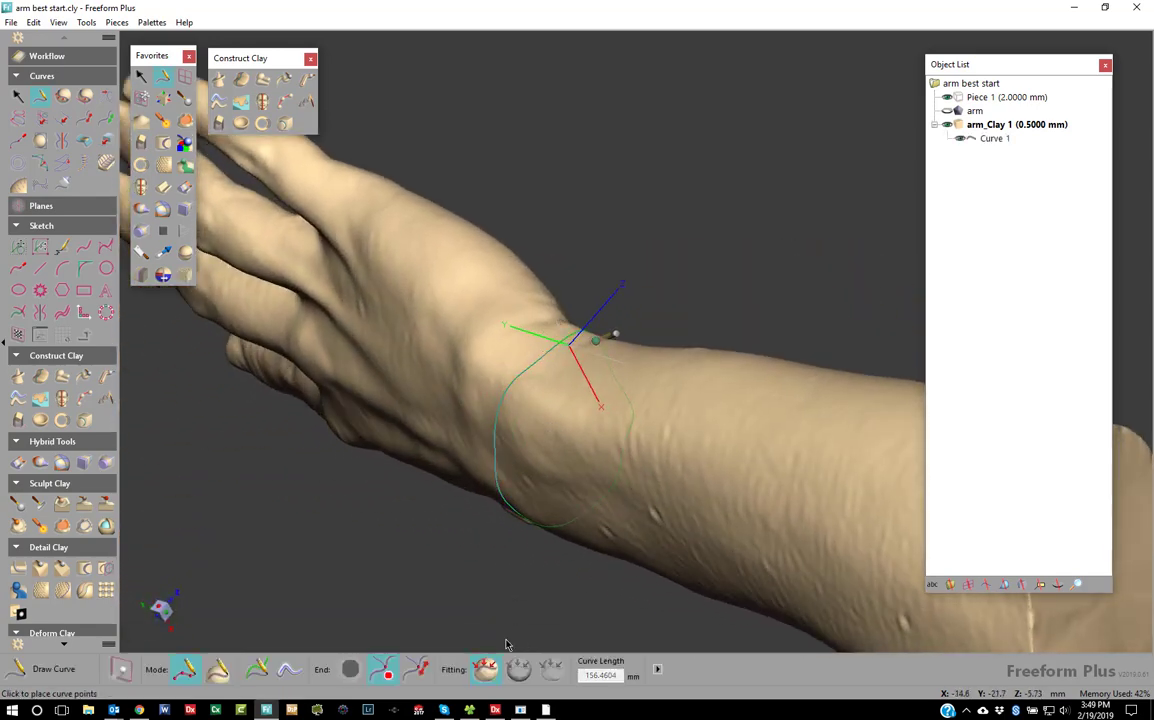
mouse_move(595, 340)
middle_down()
mouse_move(520, 240)
mouse_move(590, 350)
mouse_move(683, 440)
mouse_move(585, 360)
mouse_move(602, 340)
mouse_move(530, 301)
middle_up()
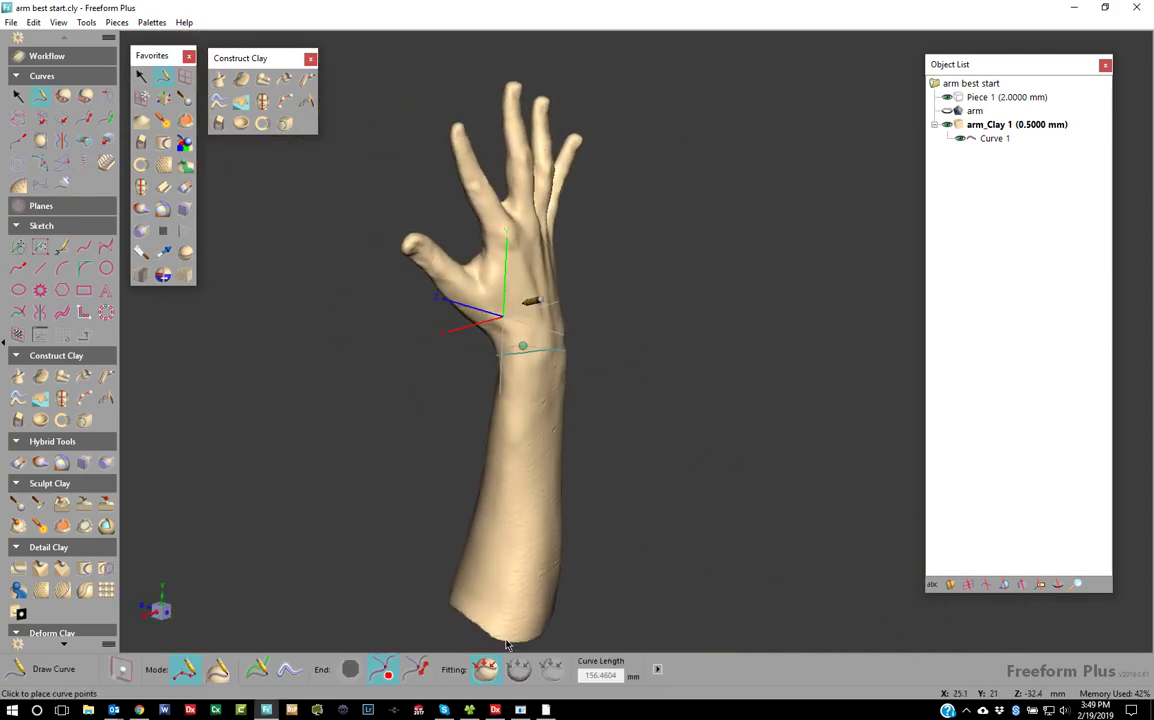
Separate the hand from the forearm into a new piece, using the closed wrist curve as the boundary.
click(141, 276)
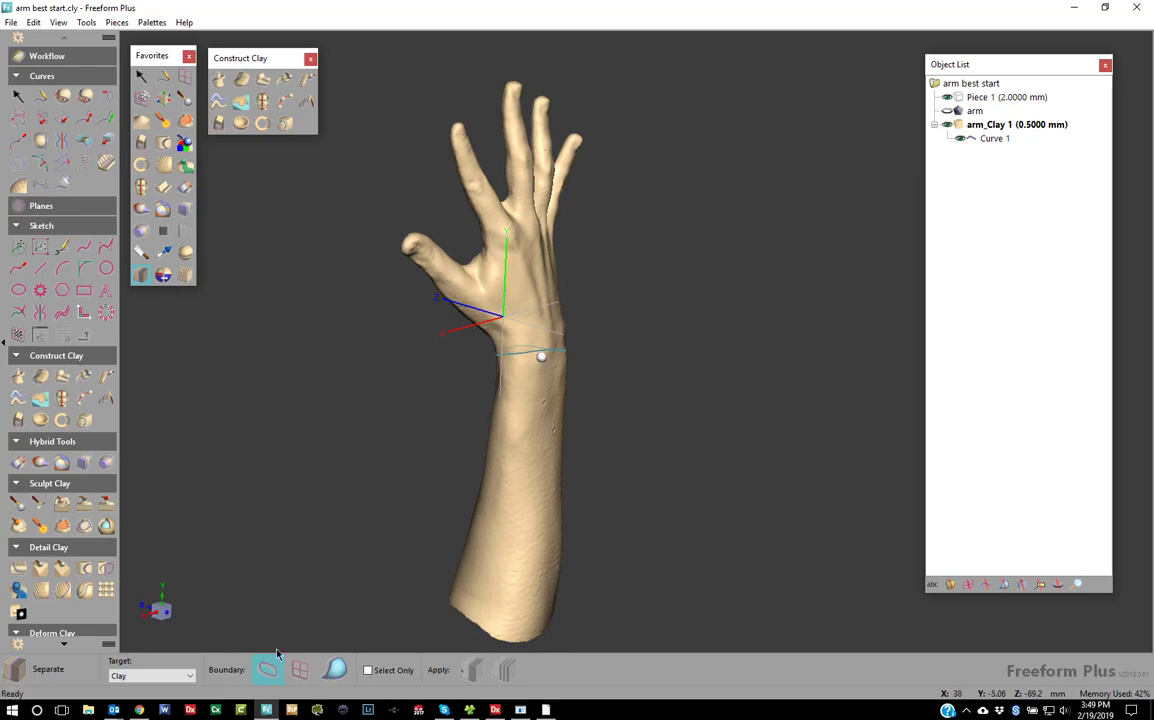
click(540, 352)
middle_drag(656, 352, 610, 294)
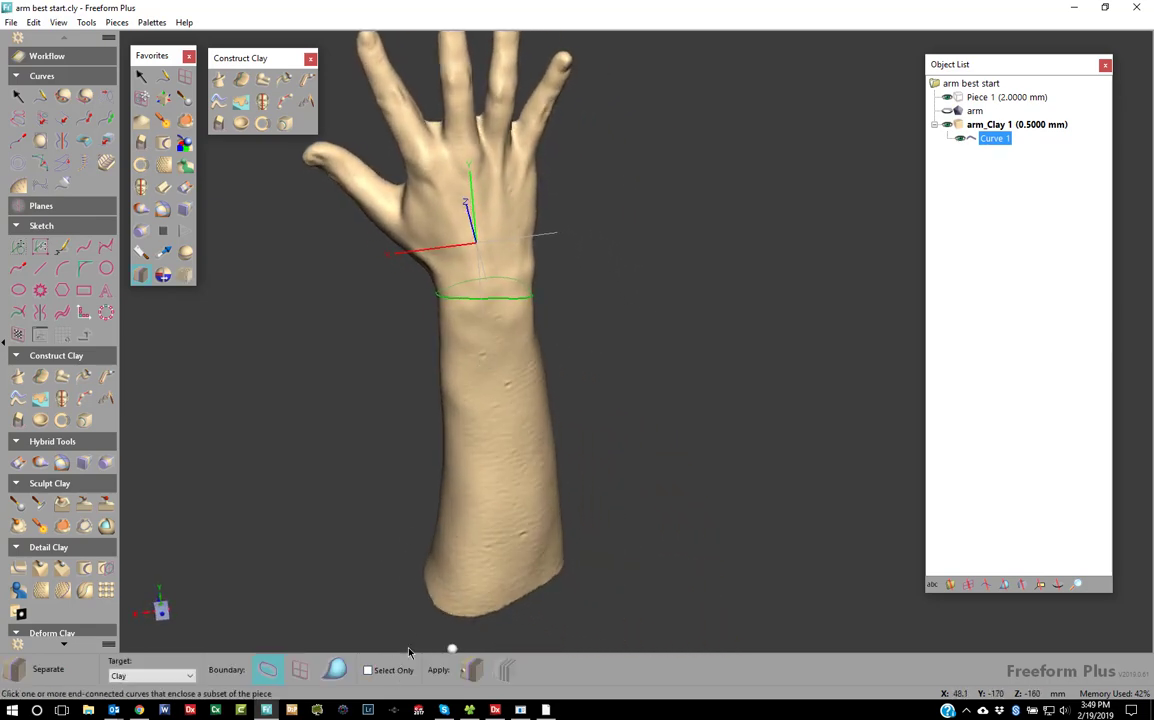
click(473, 677)
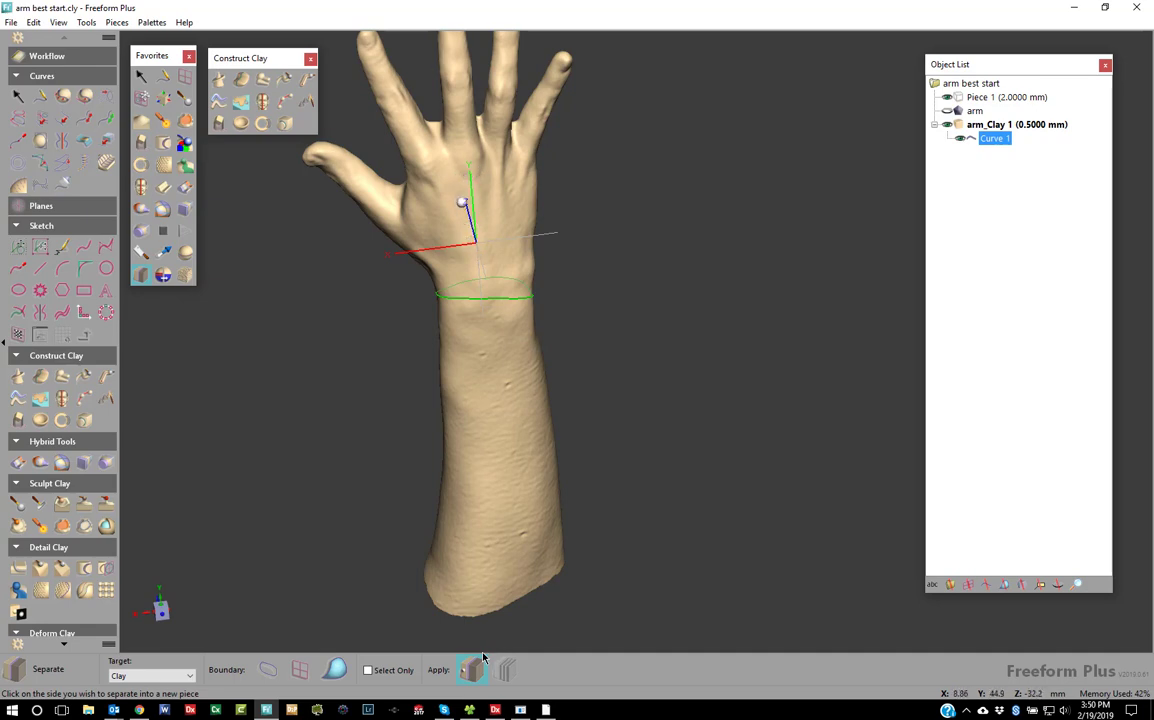
click(462, 203)
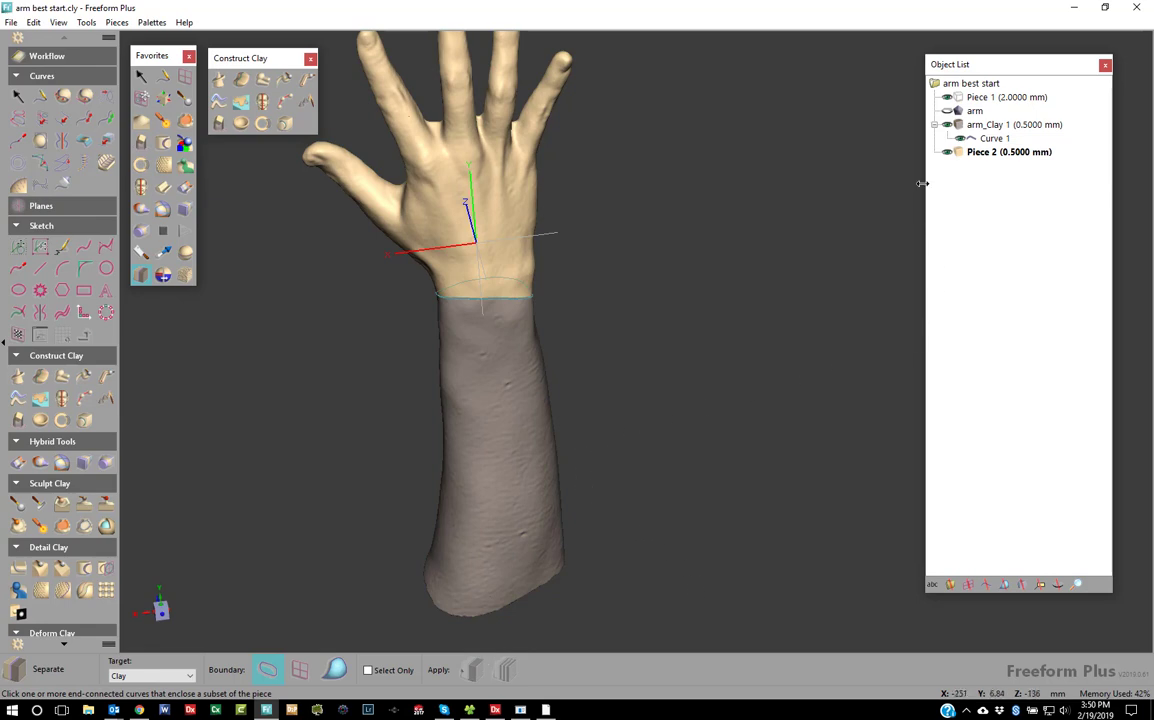
Hide the separated hand piece and examine the remaining forearm clay.
click(947, 154)
middle_drag(588, 248, 580, 385)
middle_drag(911, 201, 905, 194)
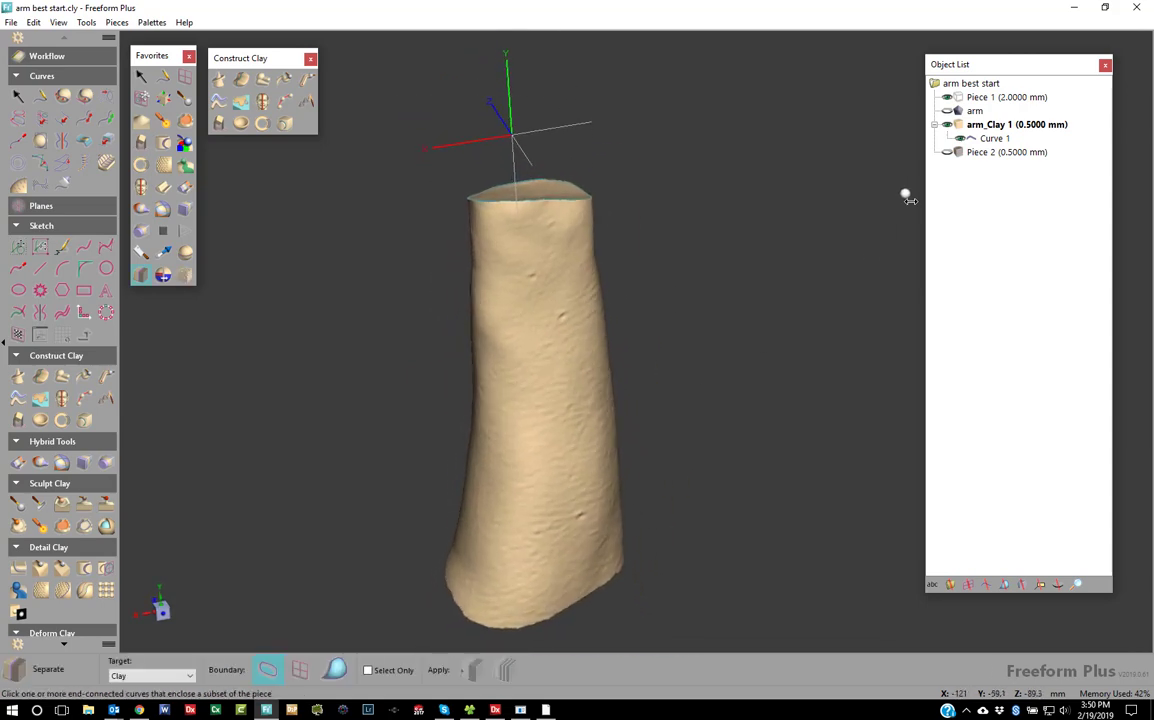
Show the hand piece with the forearm clay hidden, and make the hand the active piece.
right_click(946, 153)
click(947, 153)
click(946, 125)
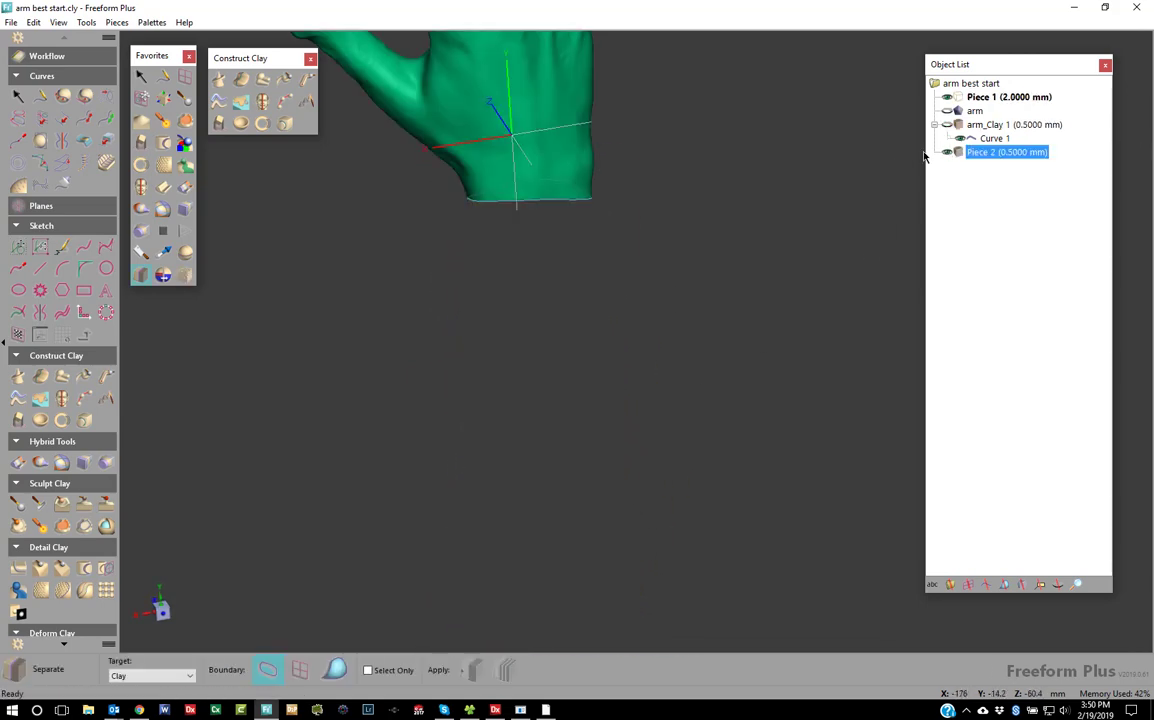
middle_drag(674, 140, 755, 450)
middle_drag(643, 330, 644, 402)
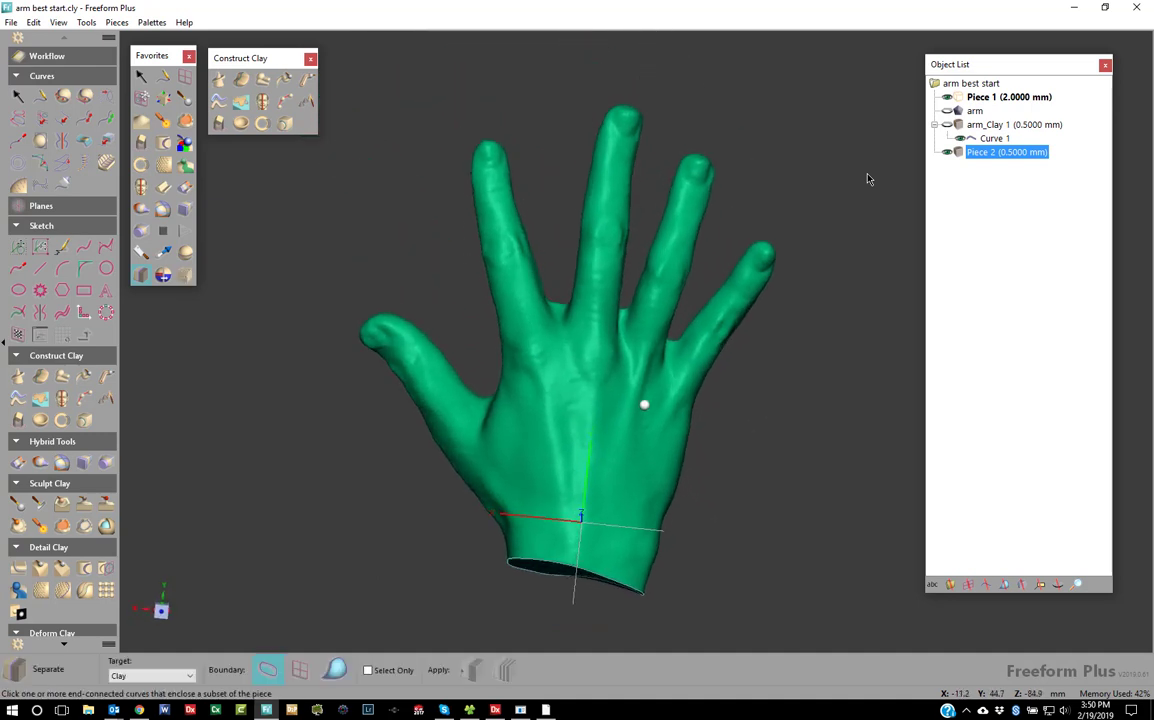
middle_drag(723, 382, 776, 363)
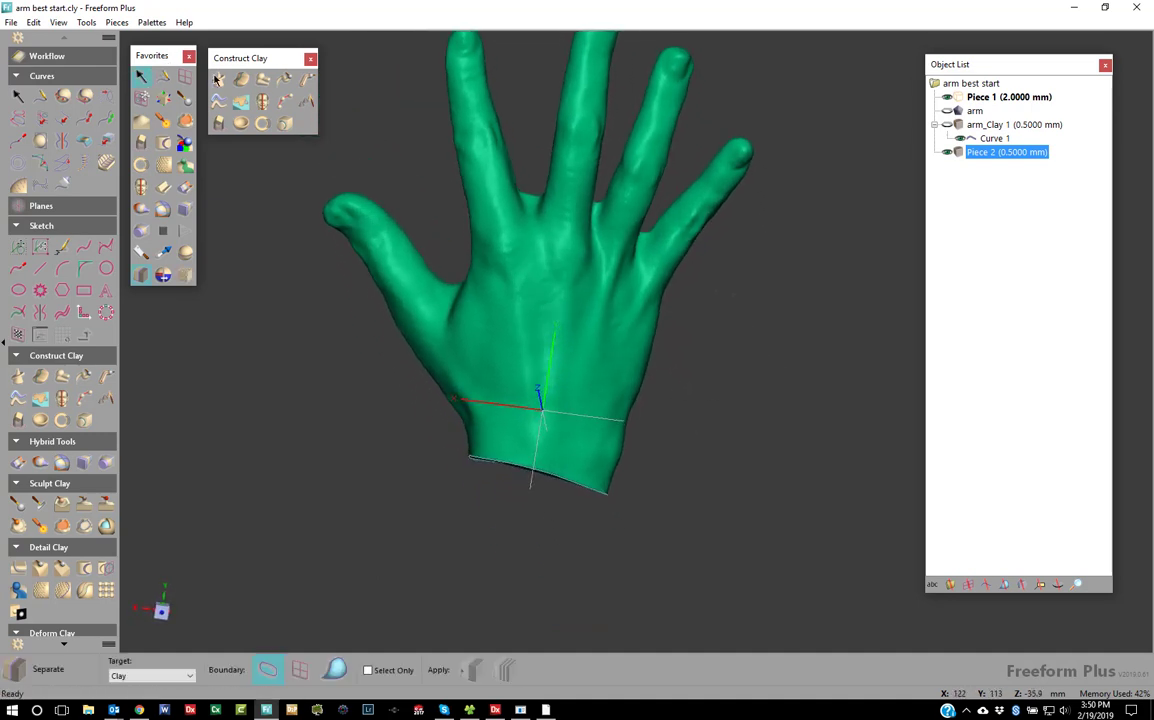
click(142, 76)
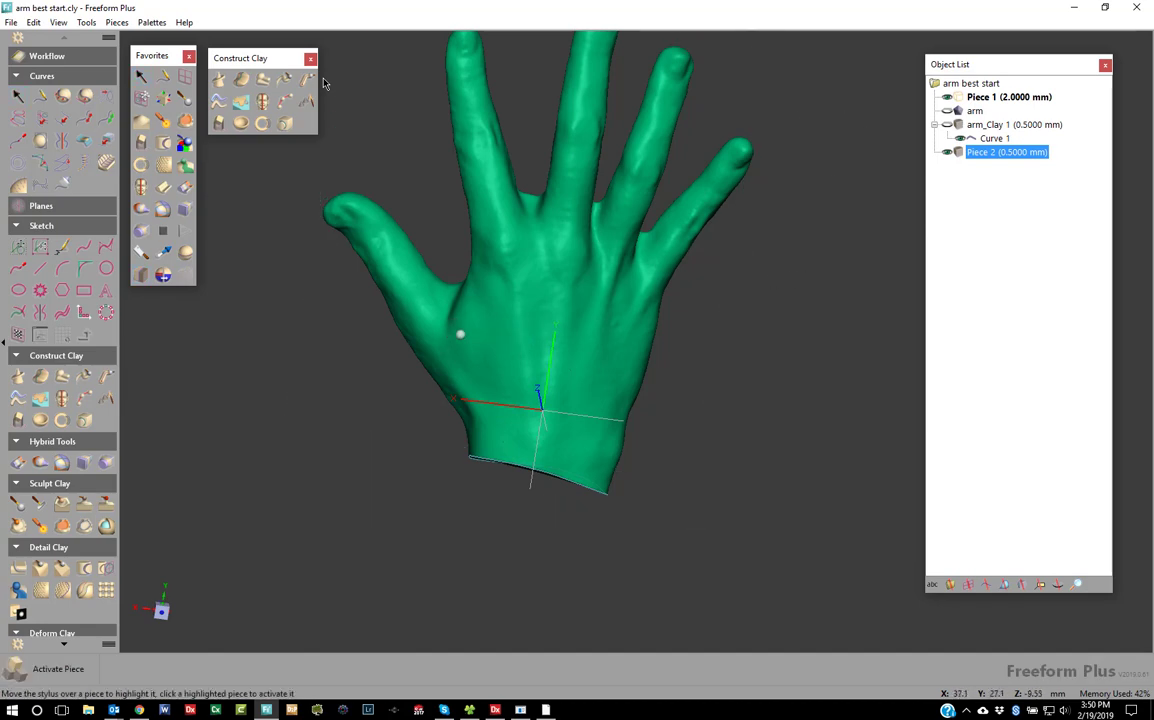
click(459, 332)
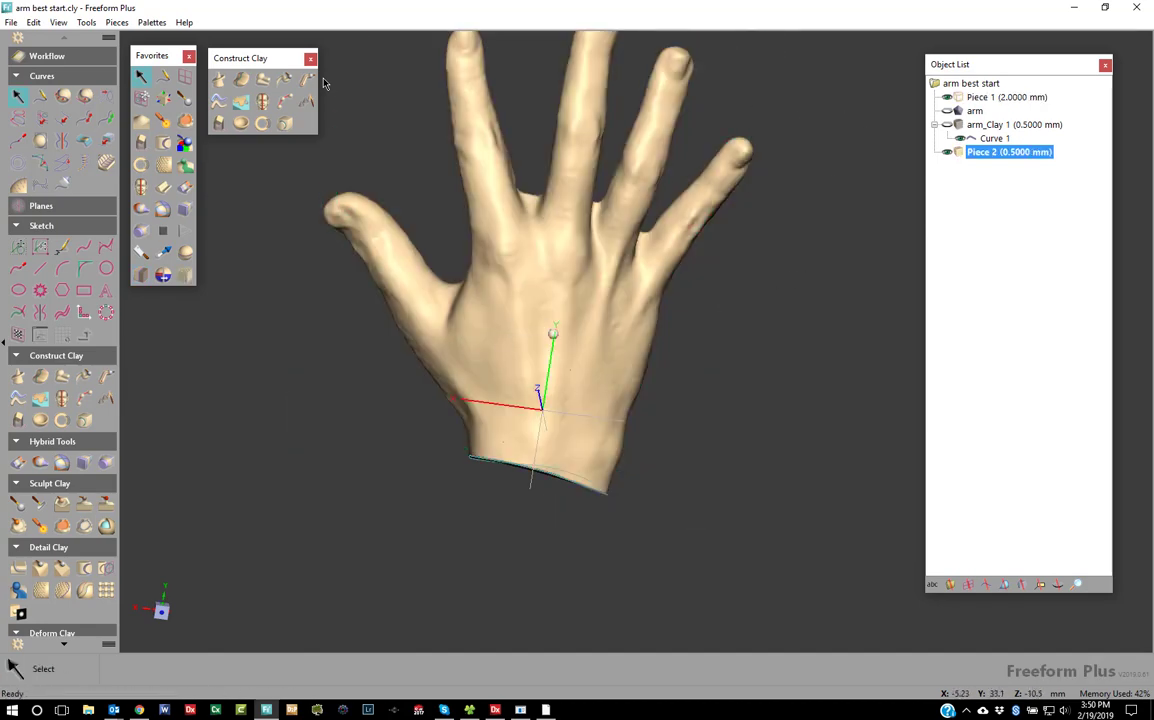
Create a plane on the hand piece, switch it to the top orientation and move it down just above the wrist.
click(40, 205)
click(87, 226)
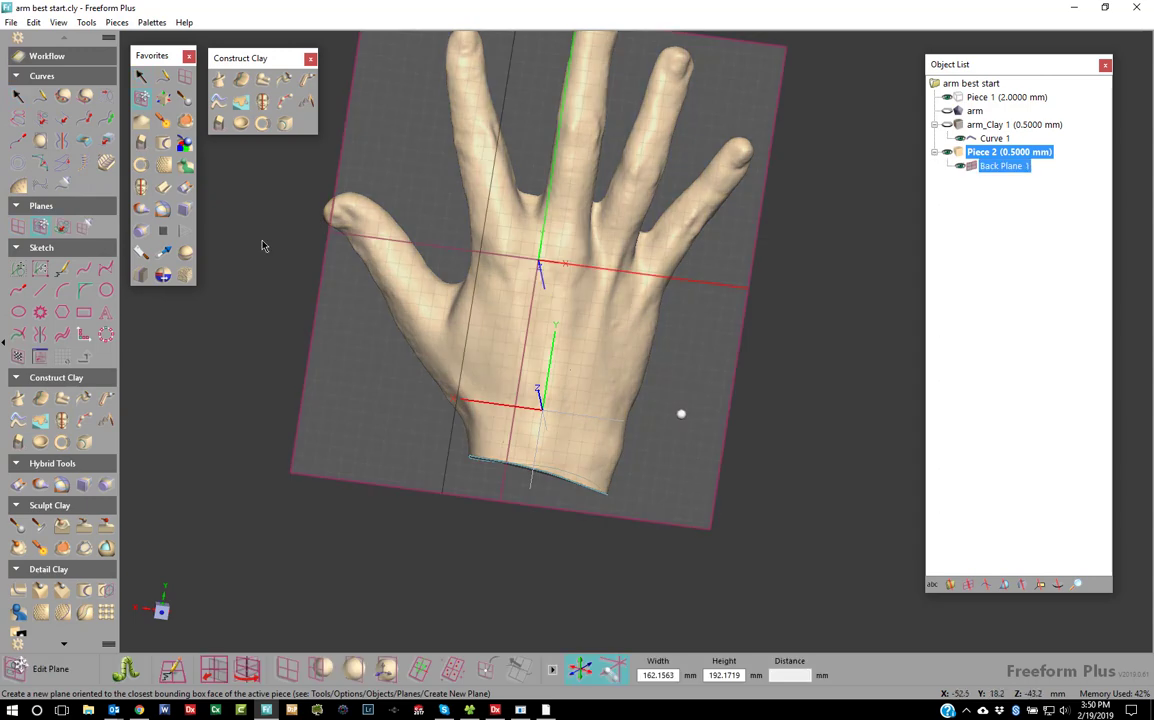
click(244, 669)
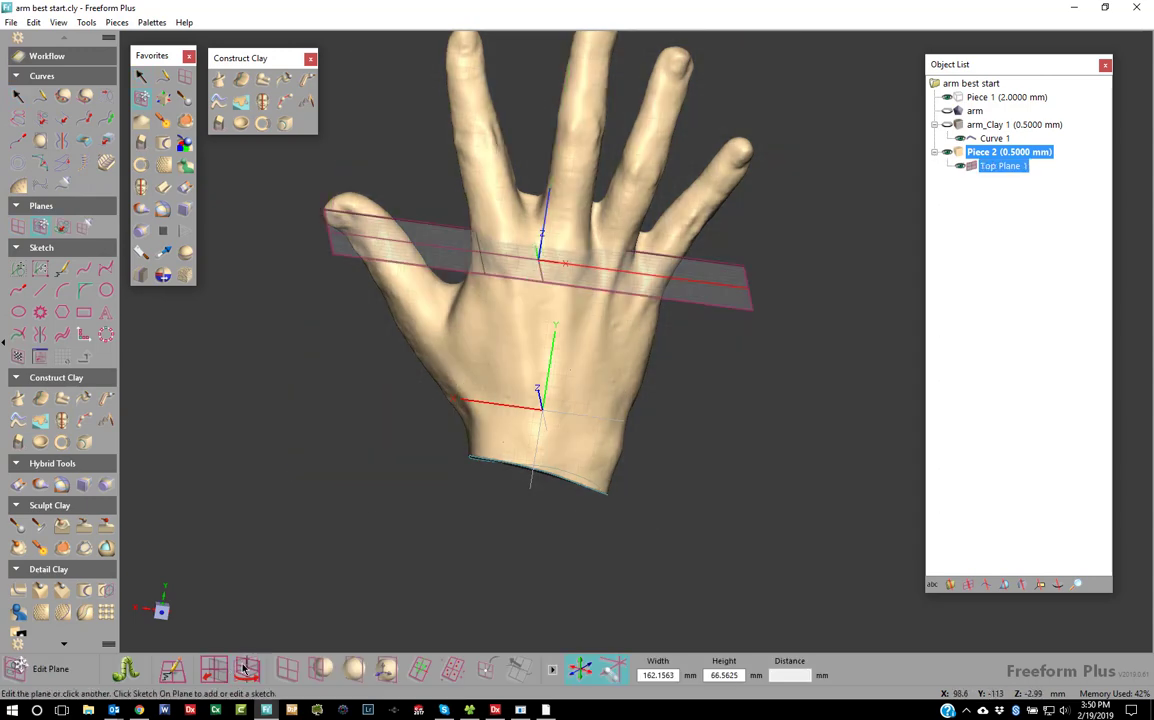
middle_drag(433, 412, 533, 317)
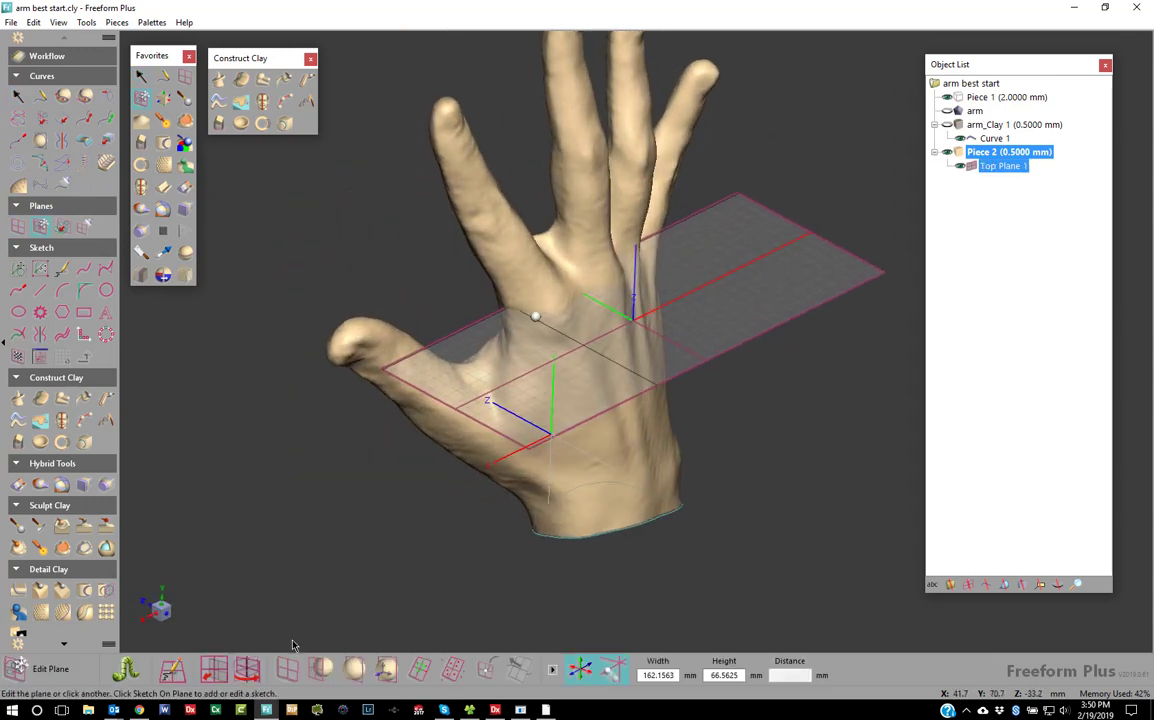
drag(475, 343, 446, 466)
middle_drag(446, 466, 201, 543)
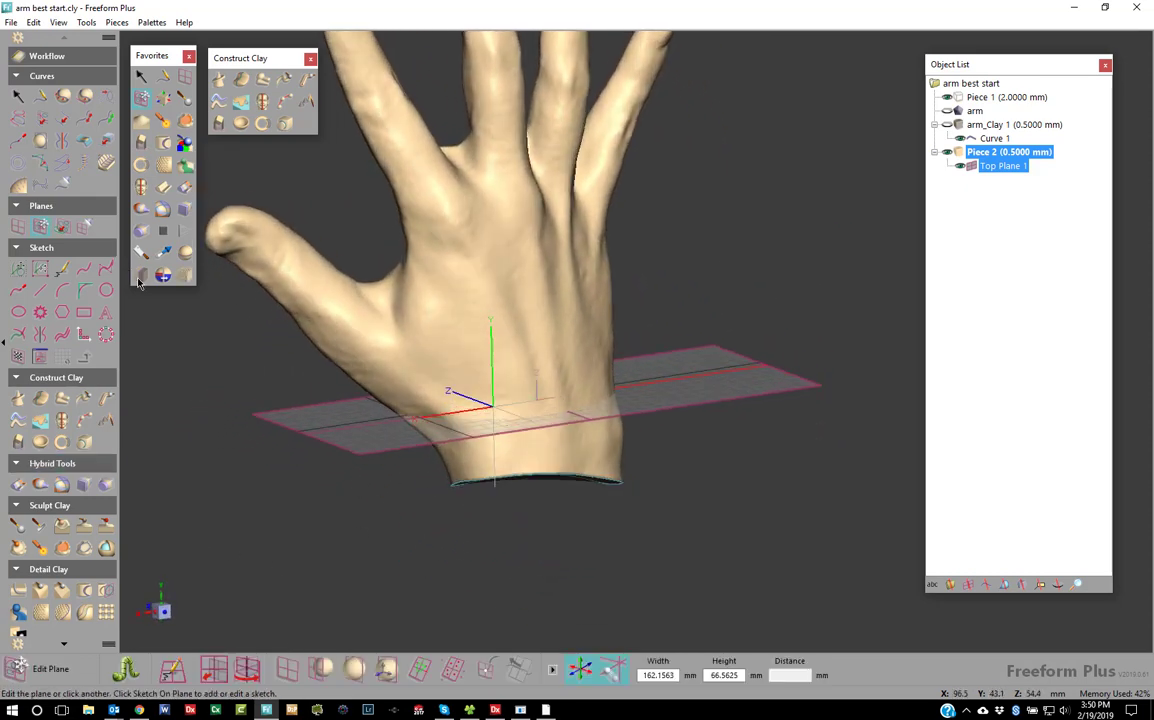
Separate the clay above the top plane into a new piece, using the plane as the boundary.
click(141, 277)
click(299, 670)
click(355, 438)
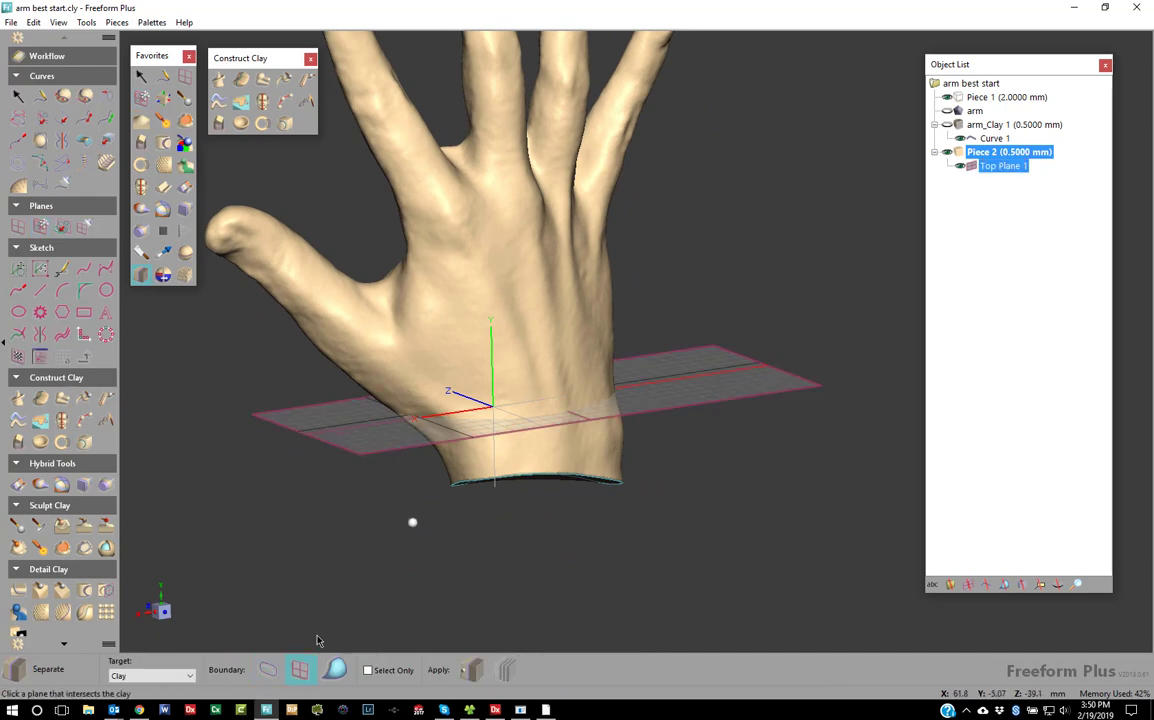
click(470, 675)
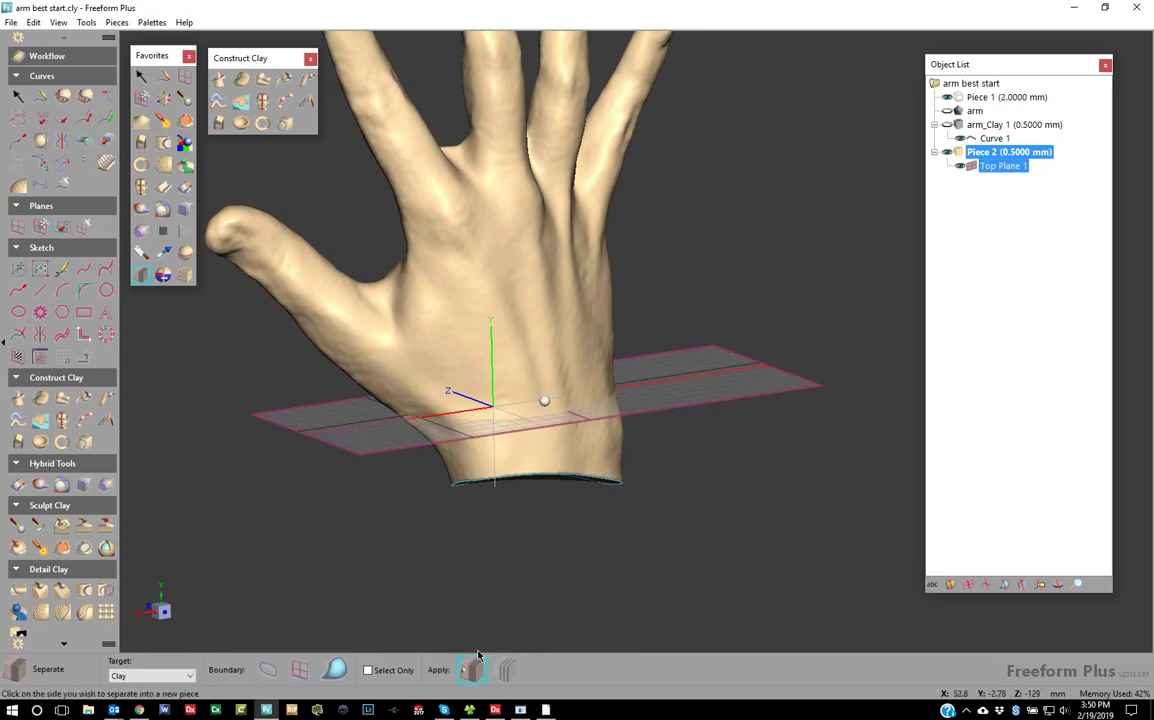
click(472, 243)
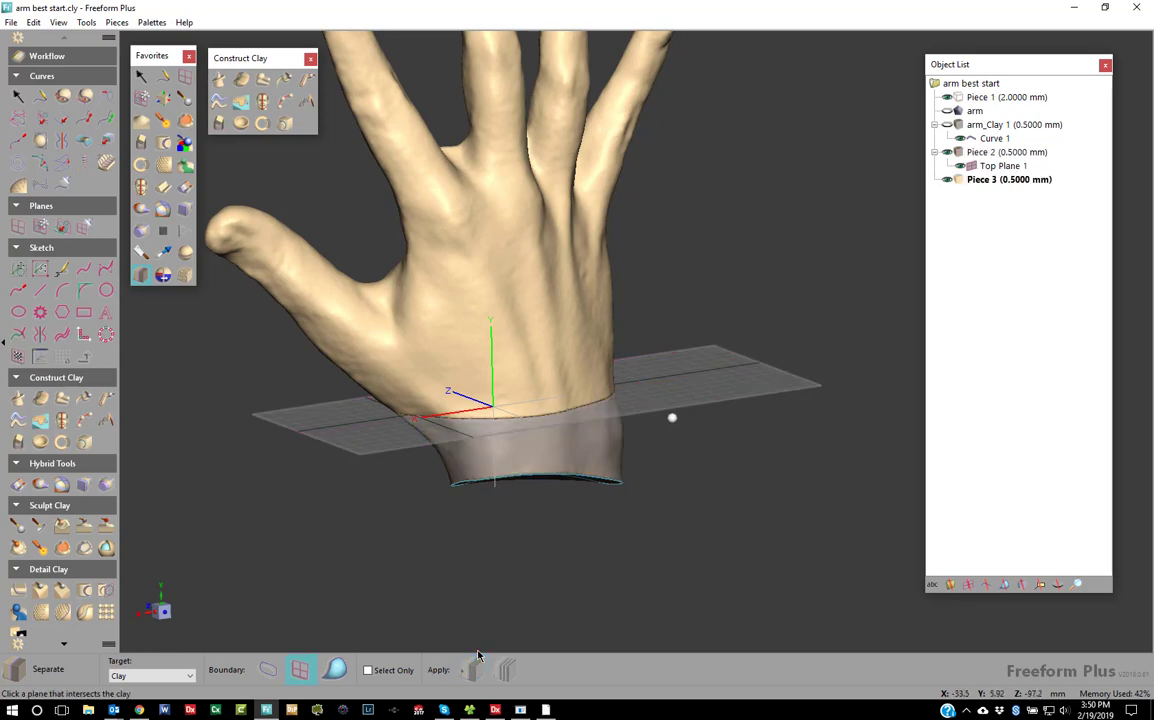
With fitting to clay off, draw a short straight curve beside the thumb and a connected one about 42 mm long across it.
key(space)
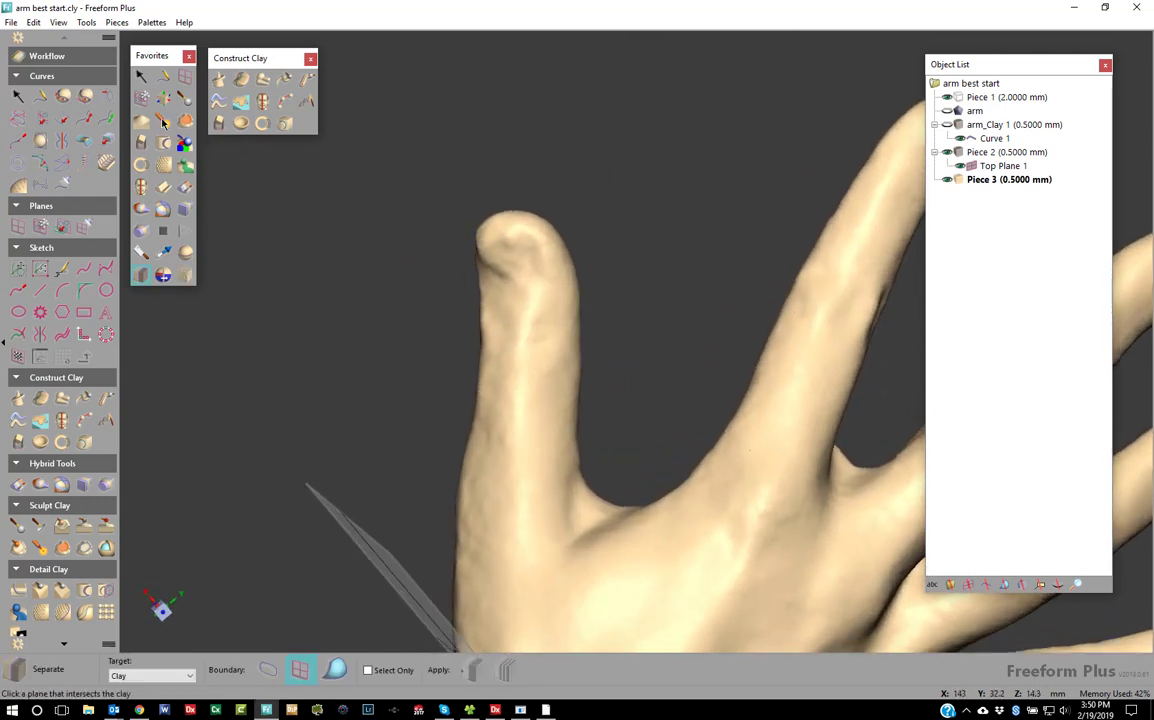
click(166, 77)
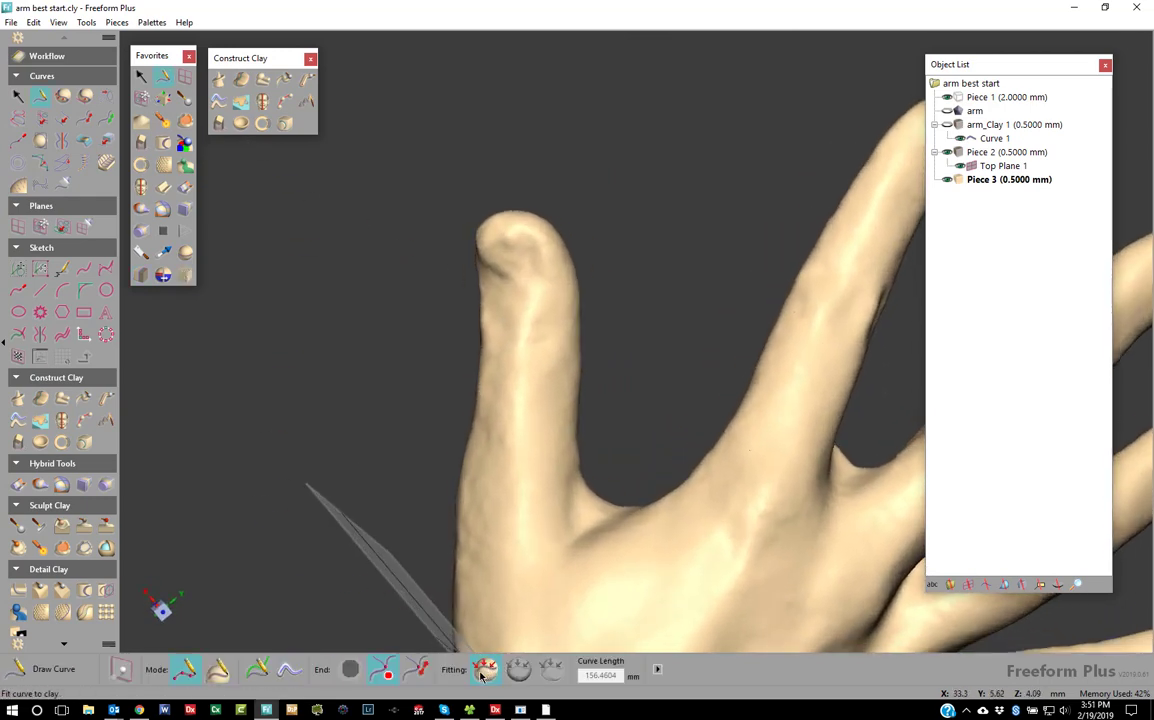
click(407, 300)
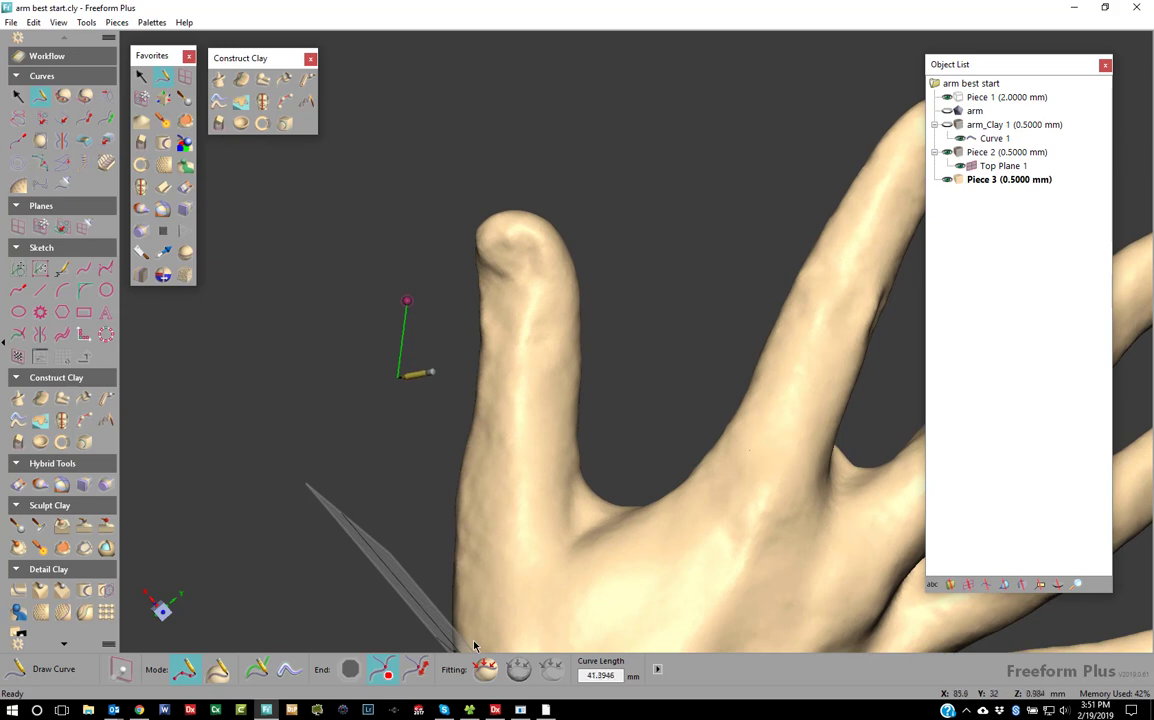
click(400, 350)
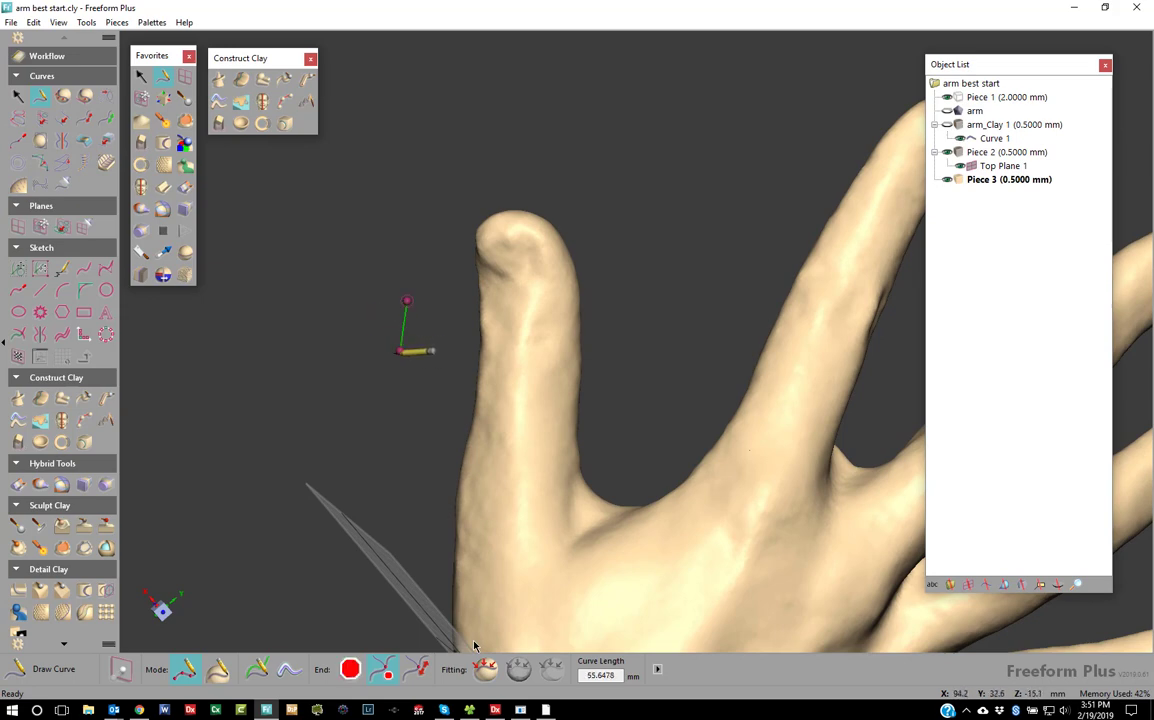
key(e)
click(387, 354)
key(ctrl+z)
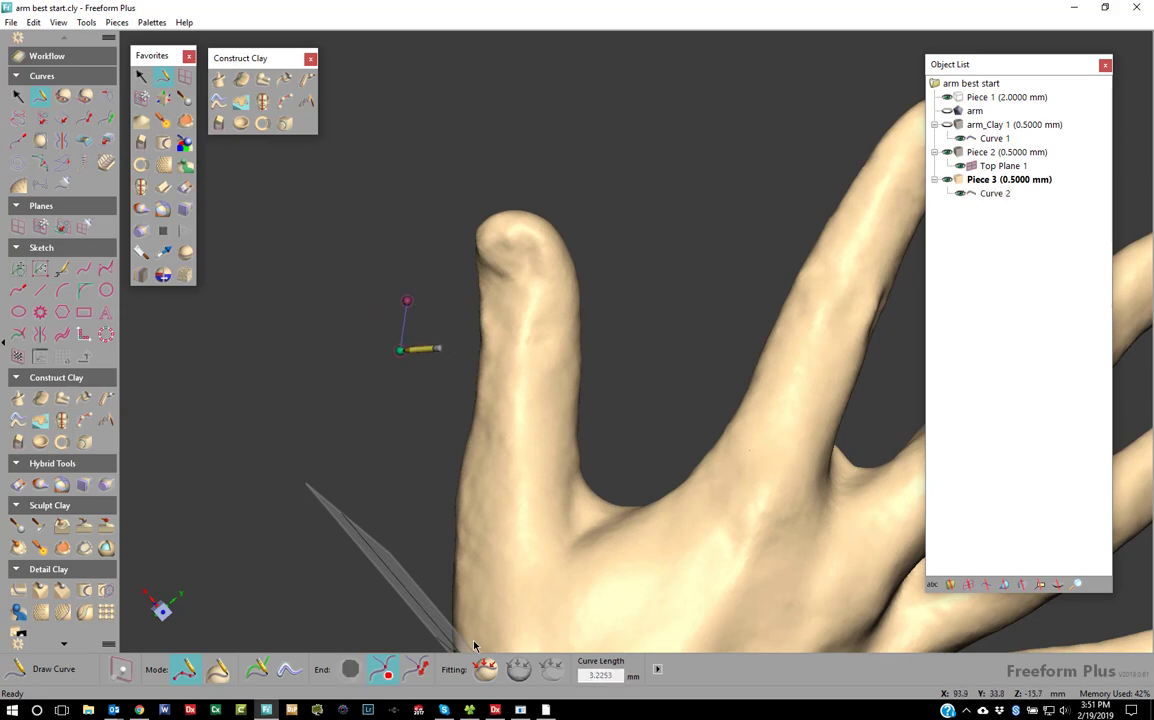
click(400, 350)
click(618, 375)
key(e)
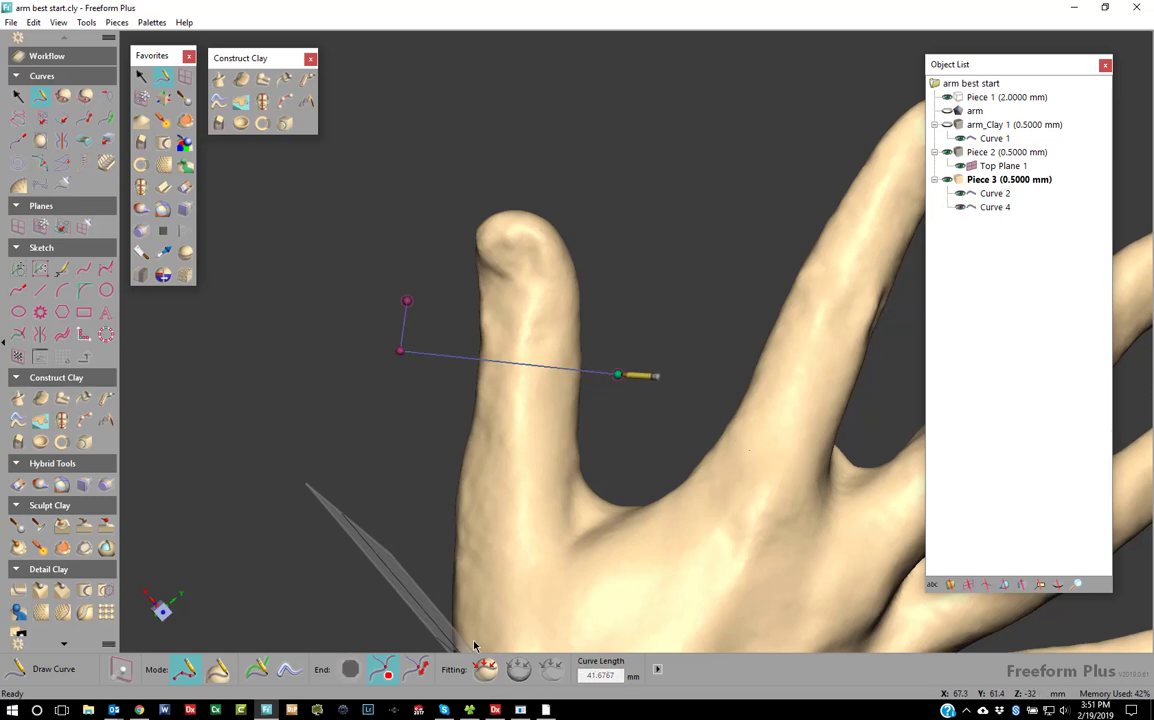
Draw two more connected straight curves to close the four-sided loop around the thumb, the closing one about 40 mm long.
click(618, 375)
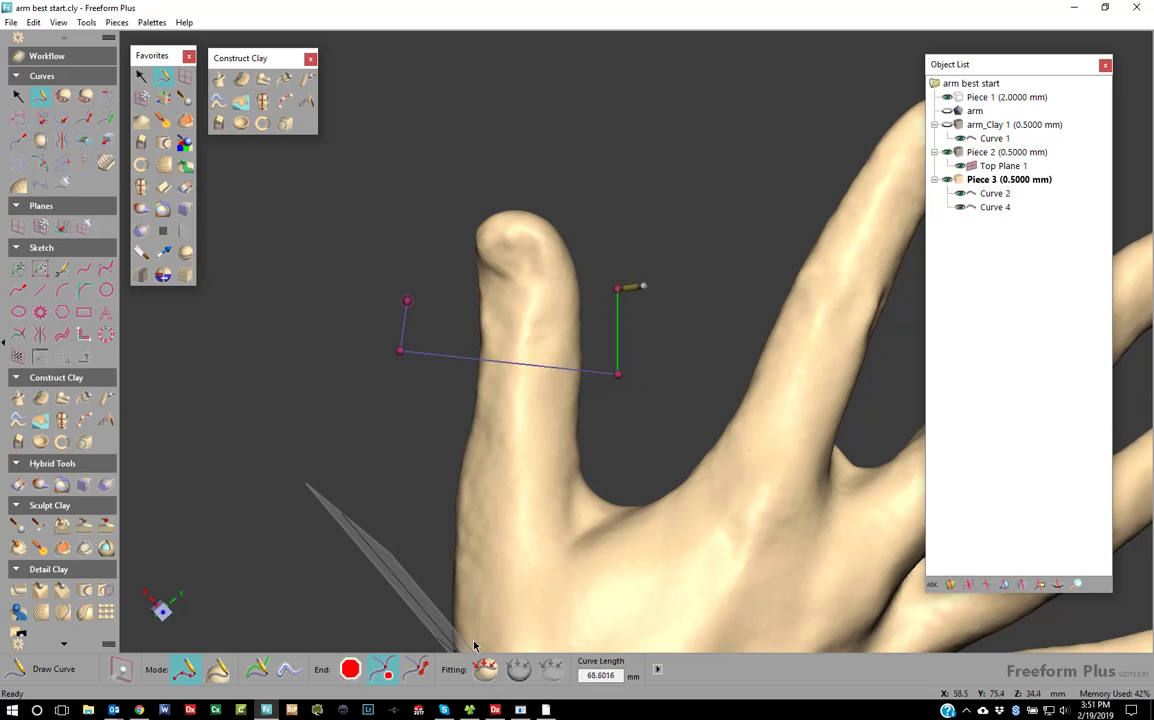
click(617, 289)
key(e)
click(617, 289)
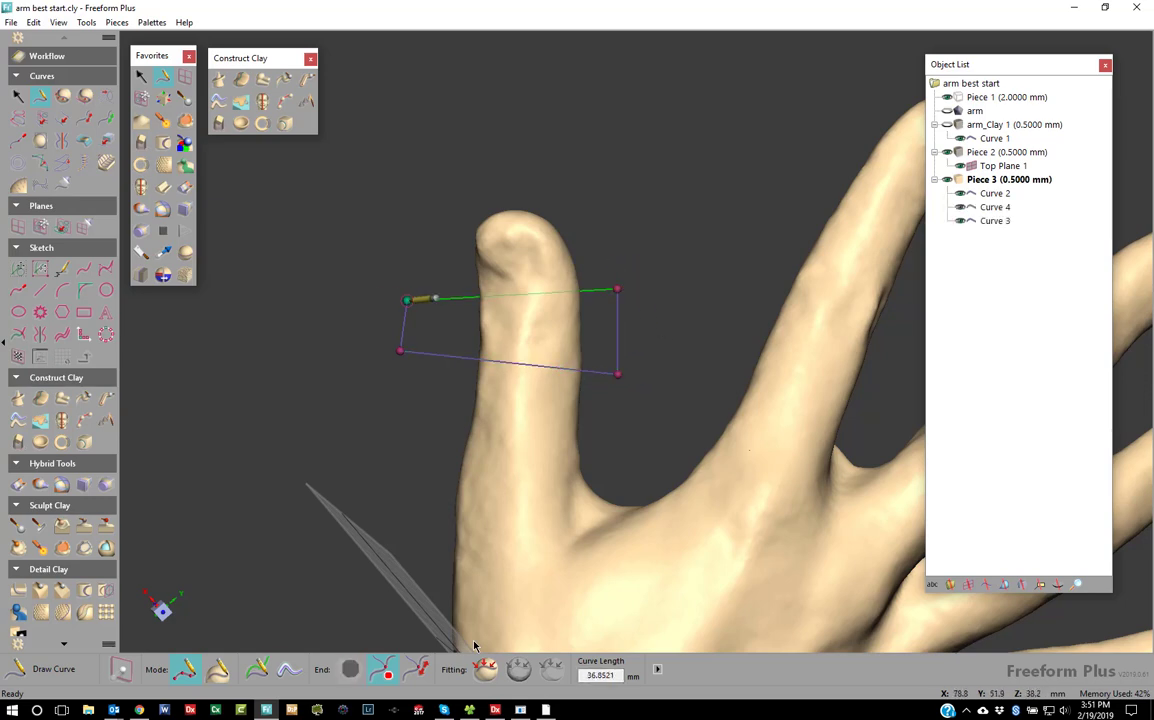
click(407, 300)
key(e)
key(space)
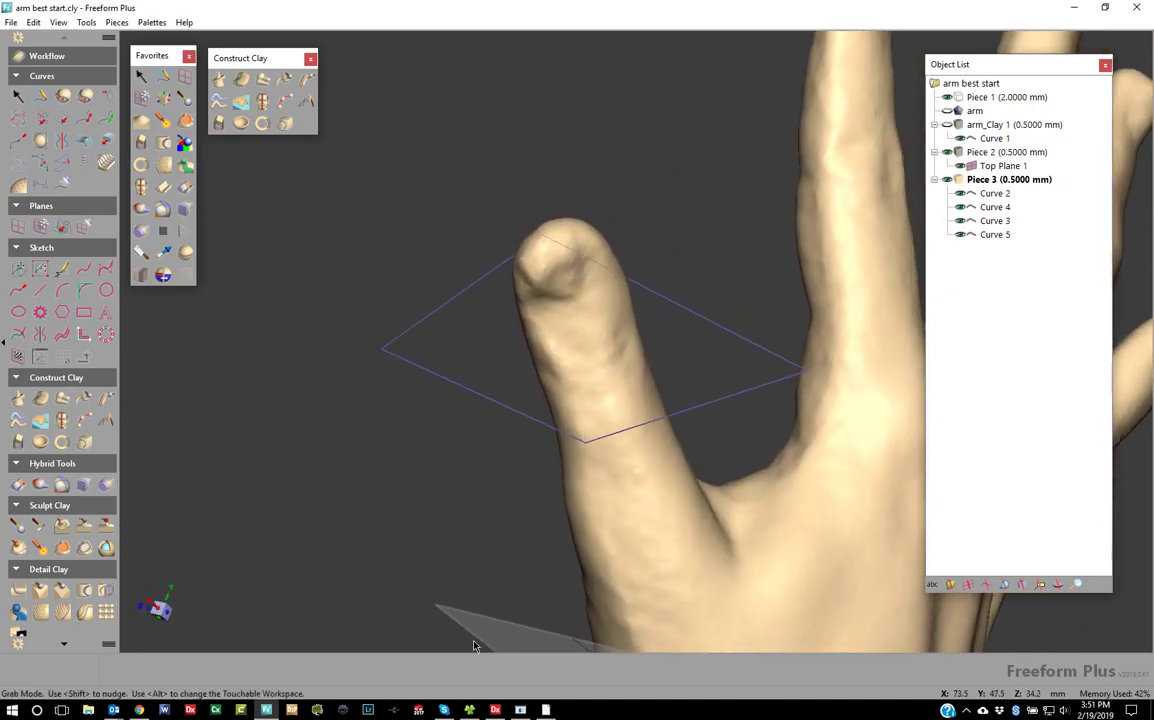
click(64, 646)
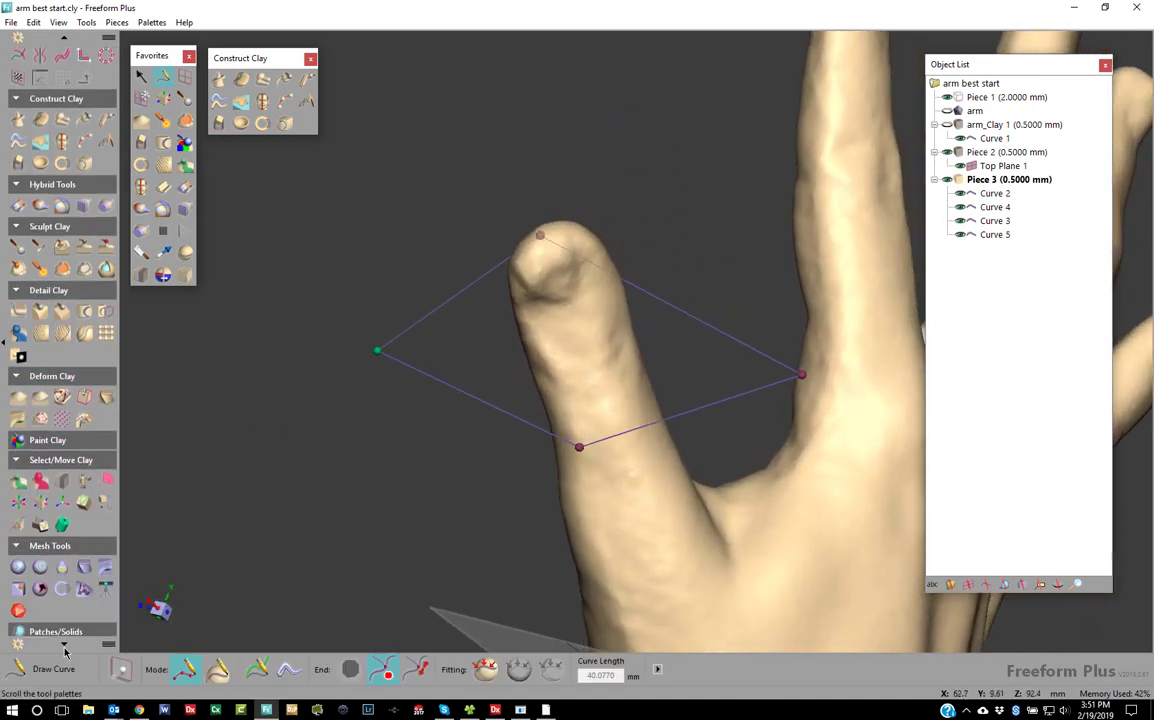
Create a patch enclosed by the four connected curves around the thumb.
click(52, 445)
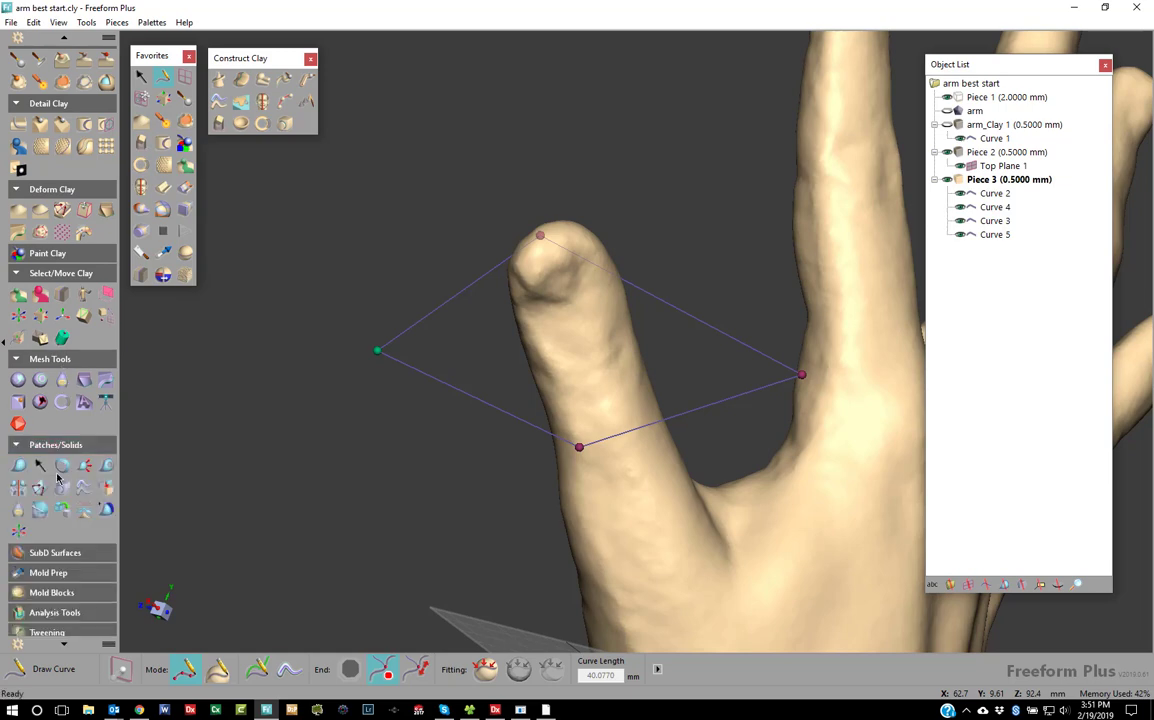
click(20, 467)
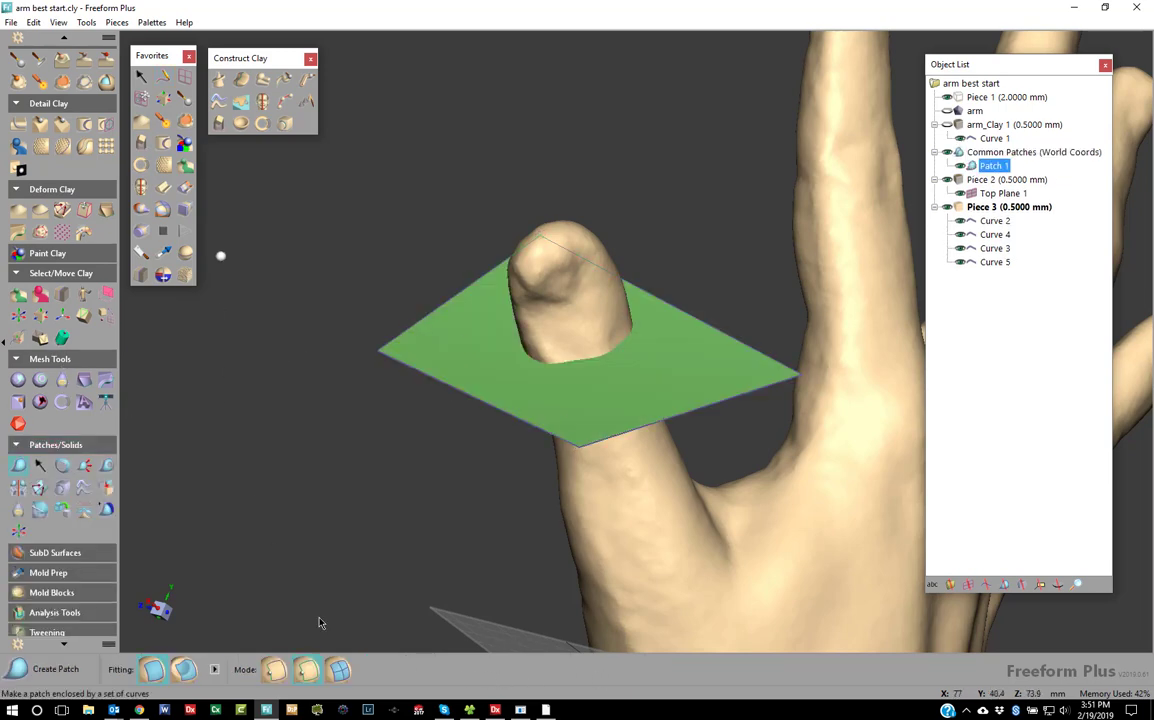
Reshape the patch beside the thumb by moving both end points of Curve 5, making that curve about 43 mm long.
click(141, 77)
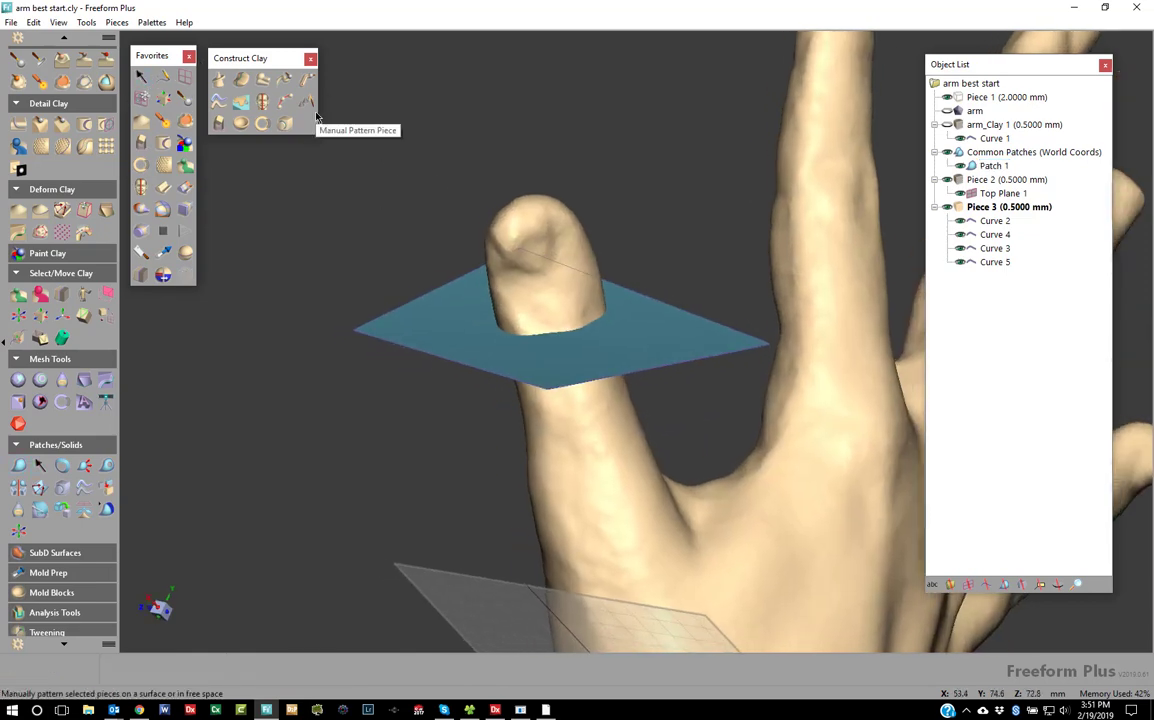
click(445, 359)
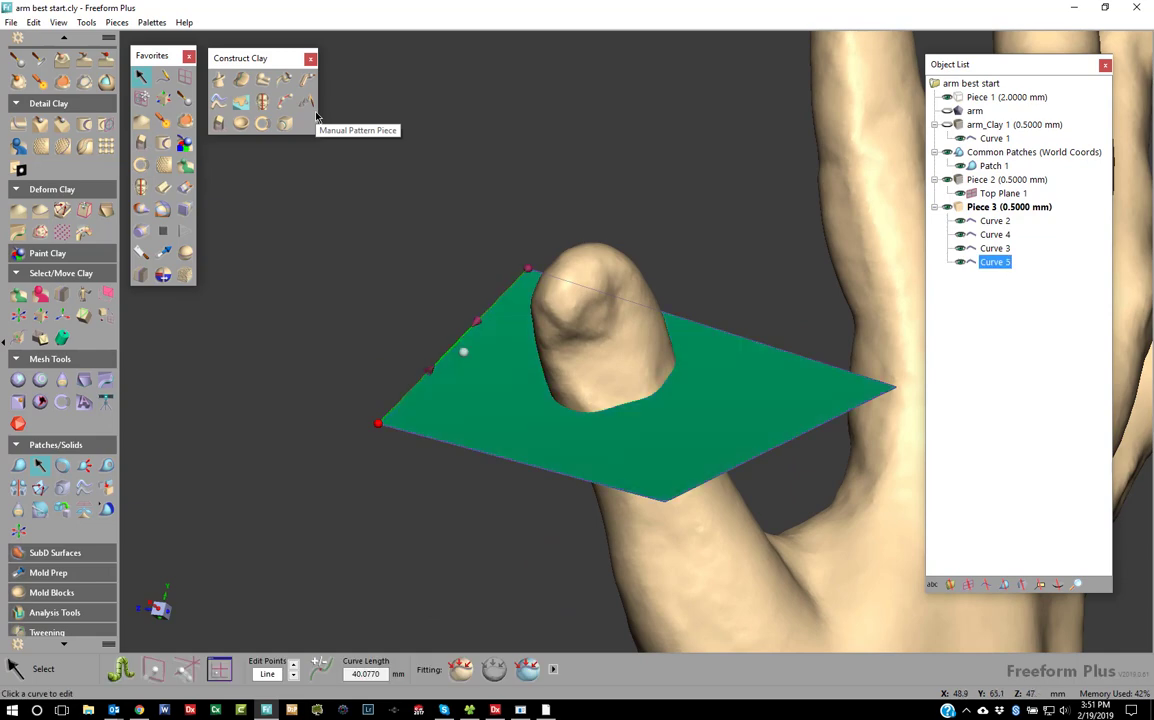
drag(528, 269, 525, 326)
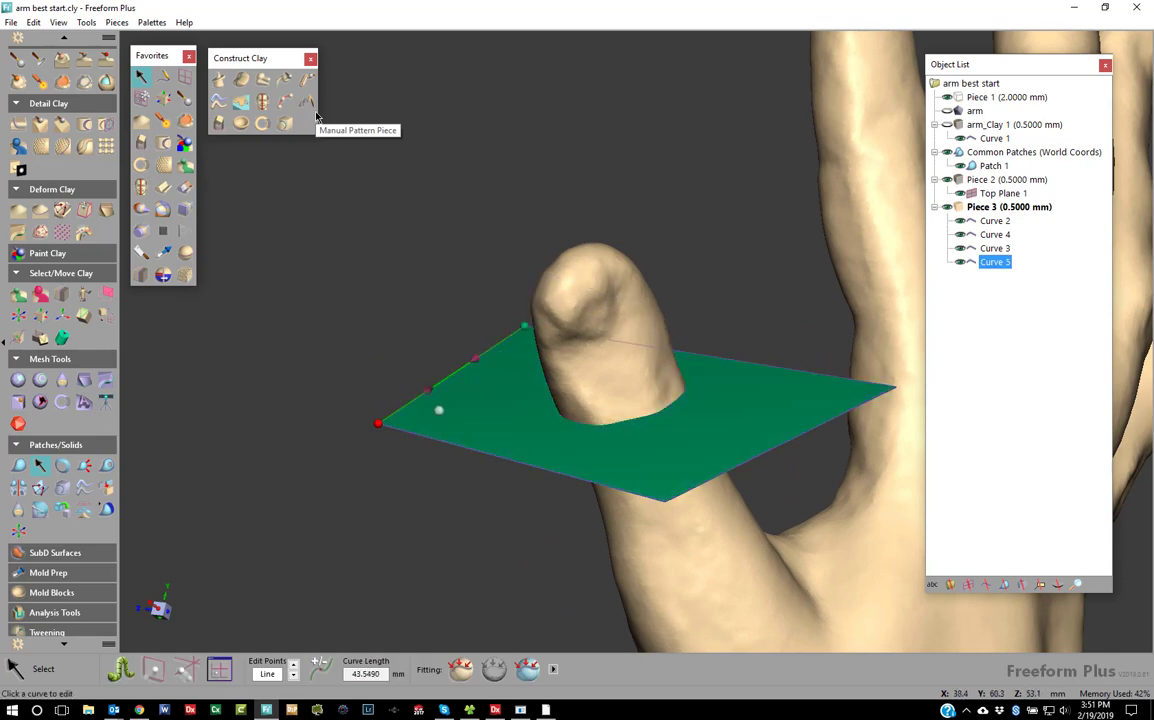
drag(378, 423, 418, 482)
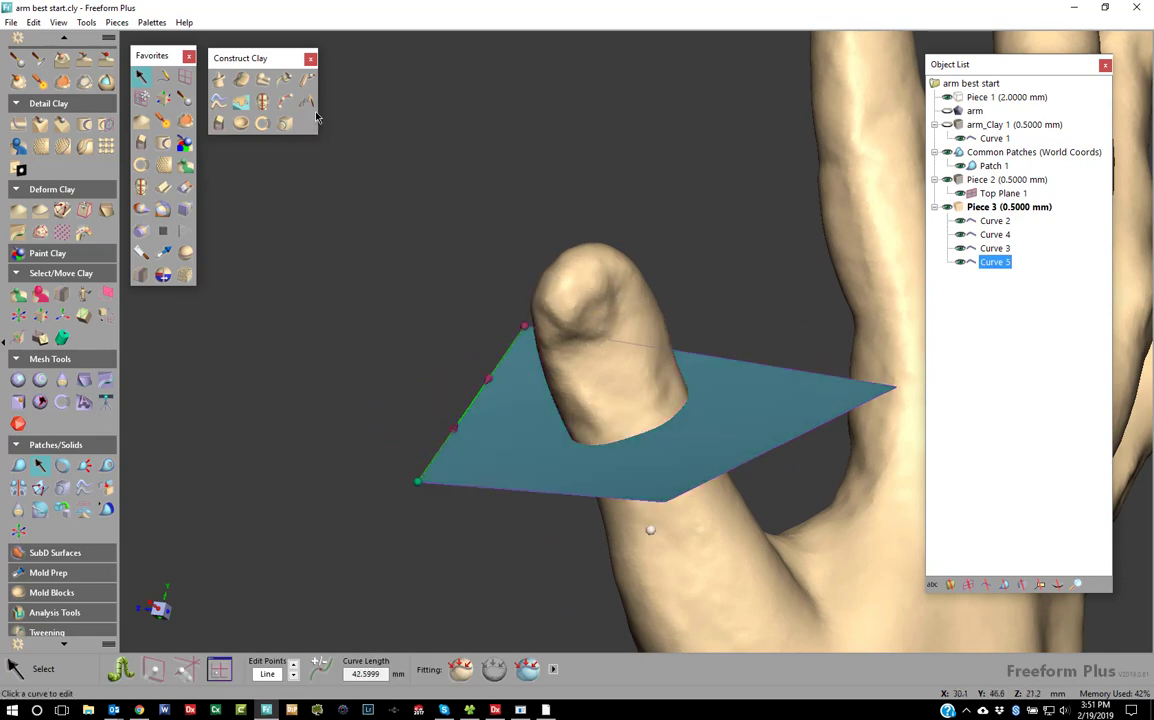
click(668, 502)
drag(663, 504, 657, 535)
middle_drag(672, 495, 594, 433)
Bend Curve 2, the near edge of the patch, into a downward arc by adjusting its tangent handles.
click(481, 403)
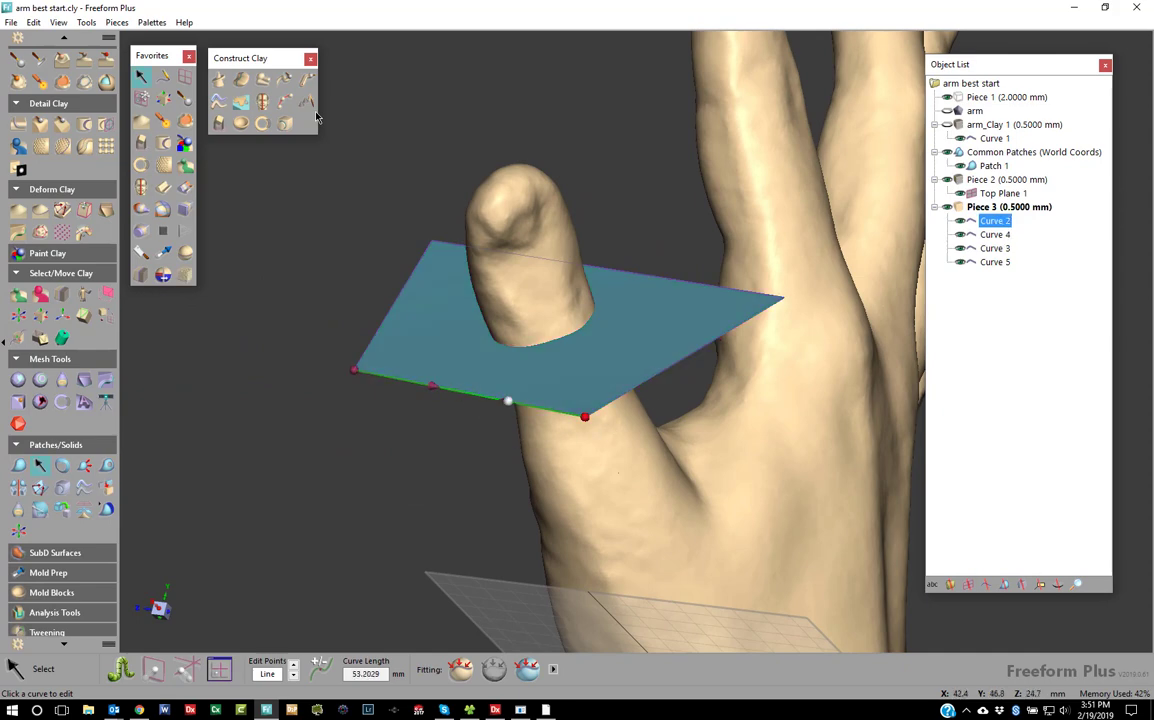
click(586, 416)
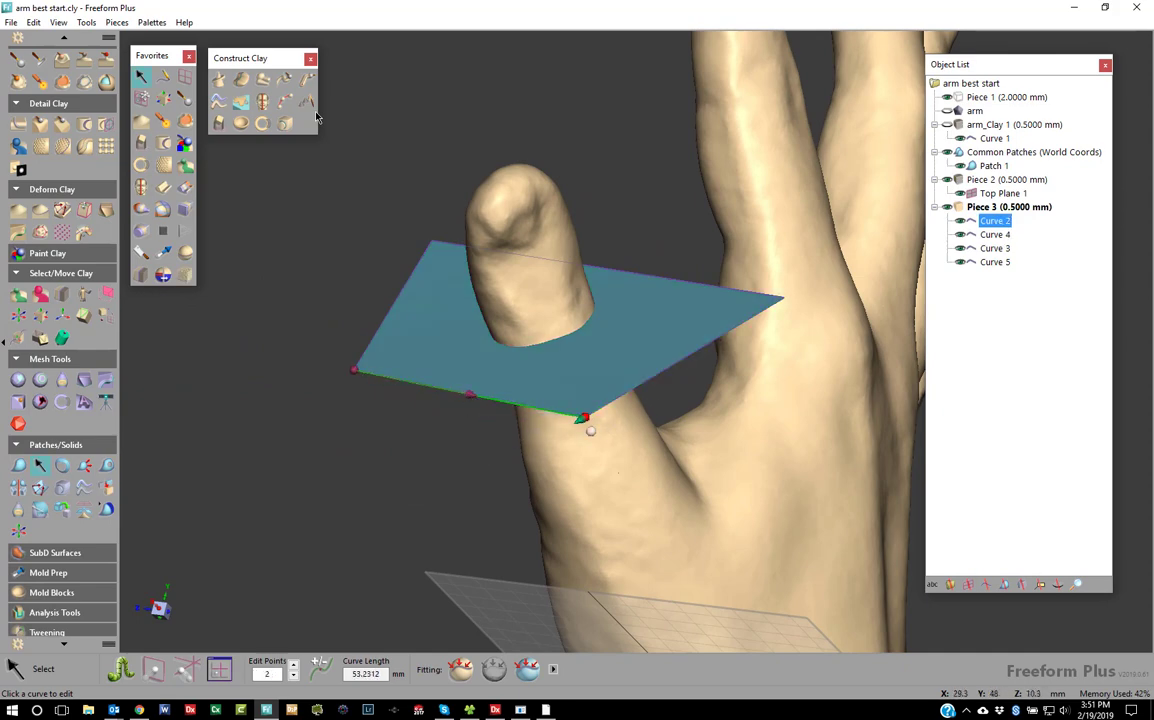
key(ctrl+z)
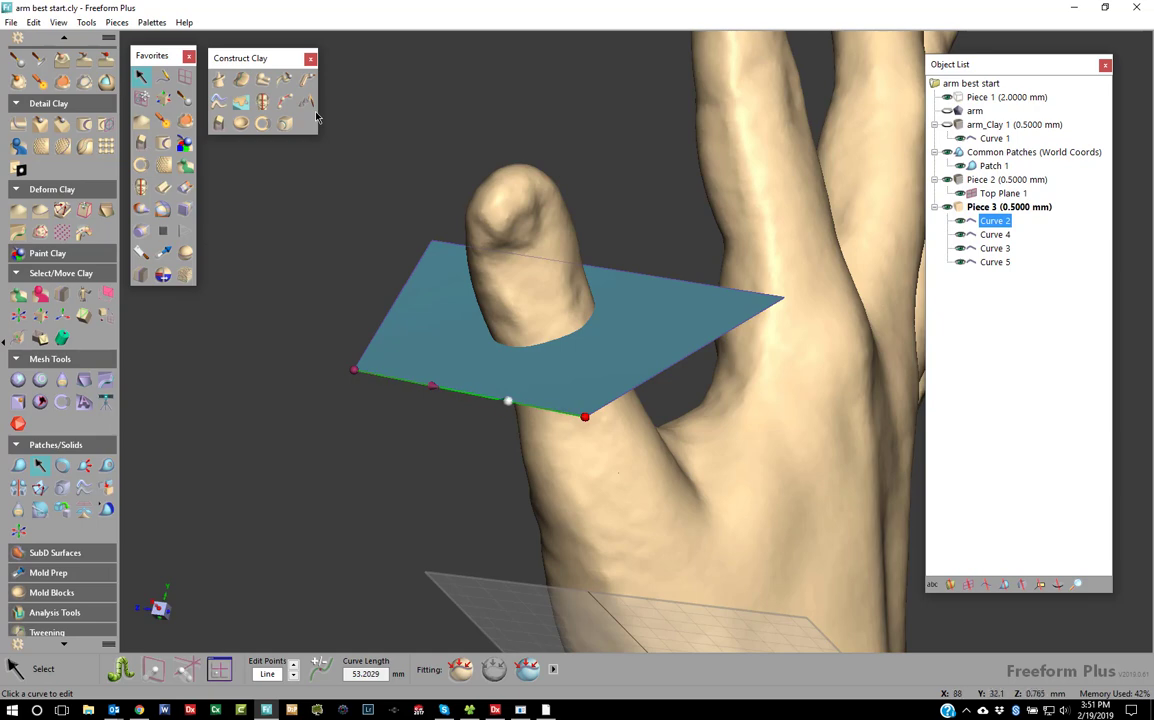
drag(508, 401, 567, 408)
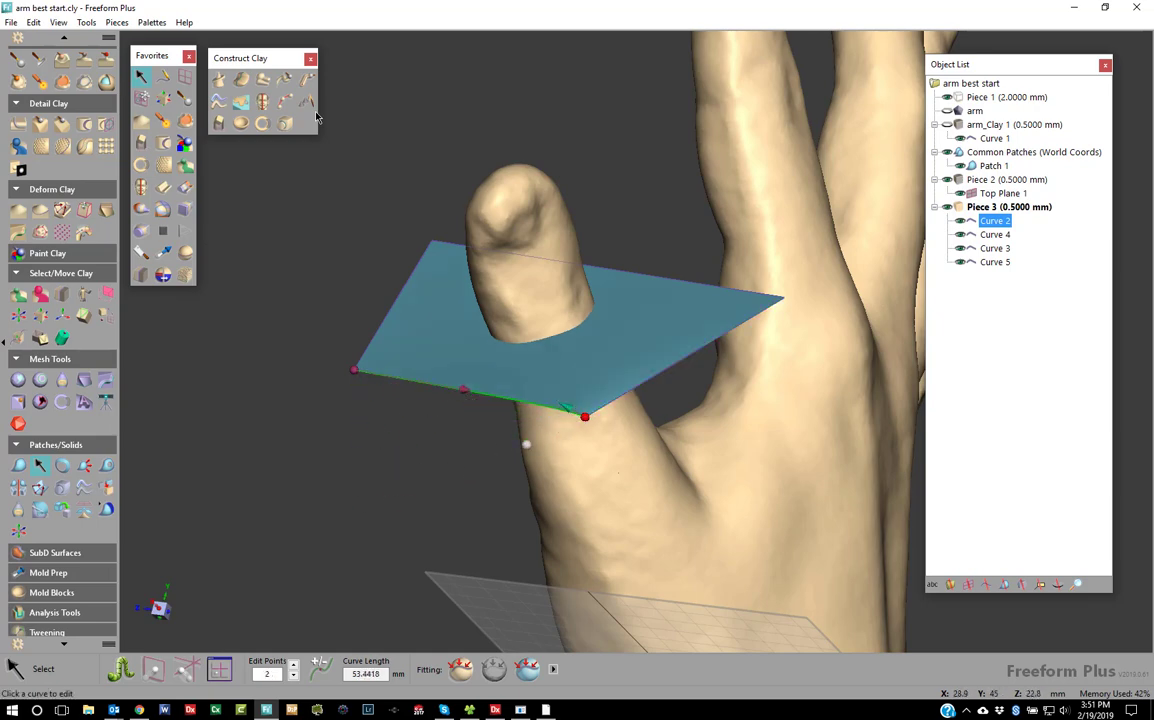
key(ctrl+z)
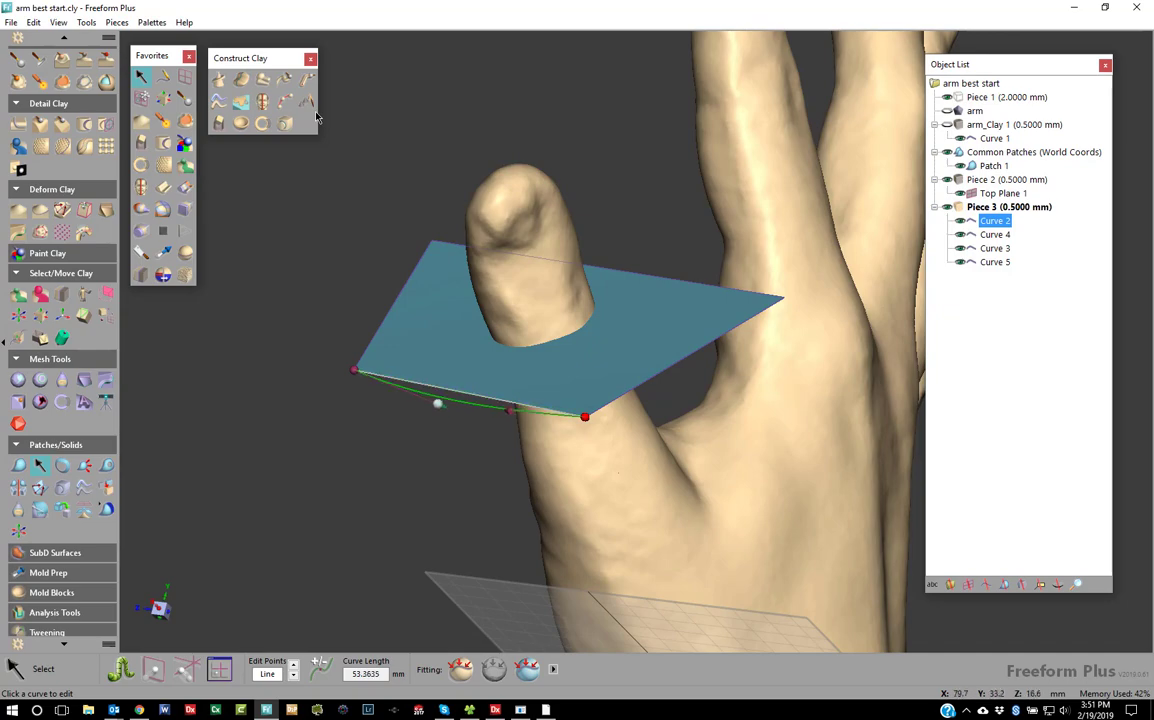
key(space)
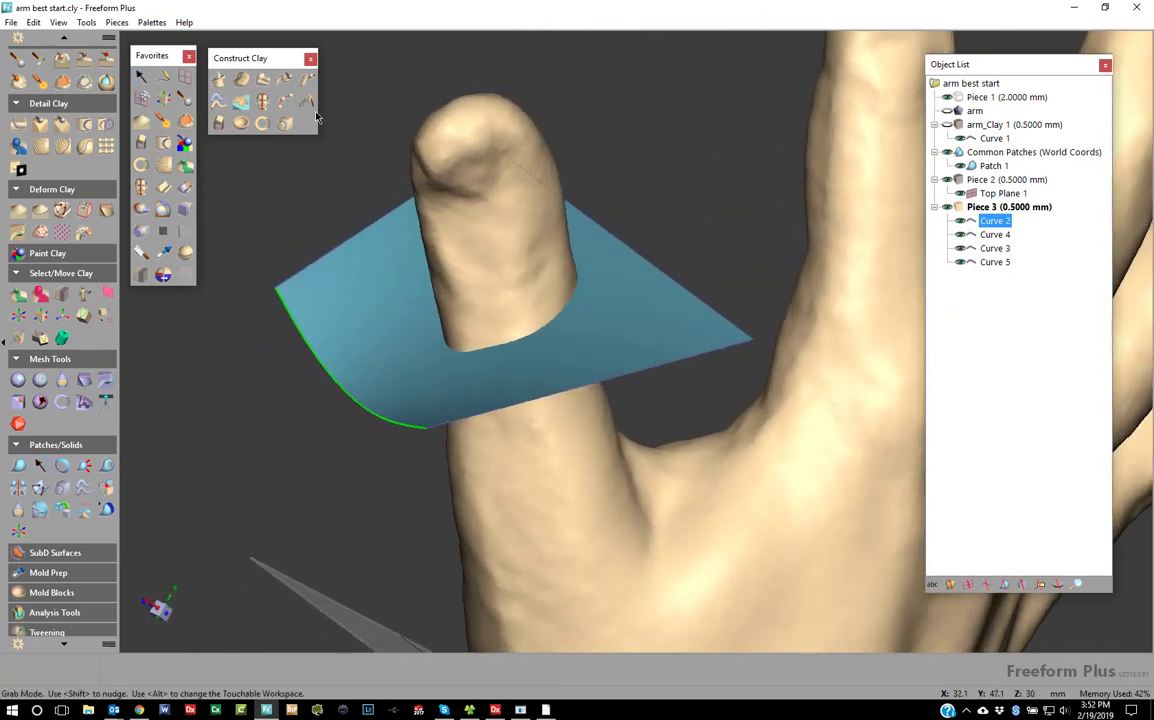
Separate the clay on the hand side of the thumb patch into a new piece, using the patch as the boundary.
click(143, 278)
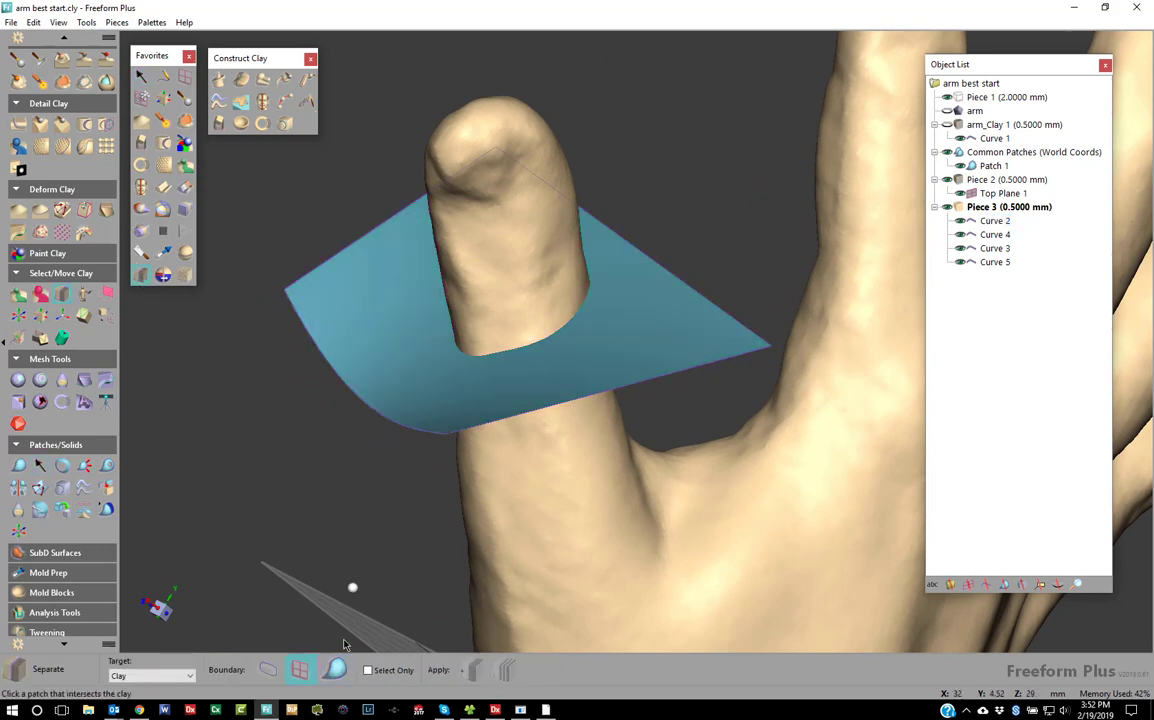
click(381, 399)
click(472, 670)
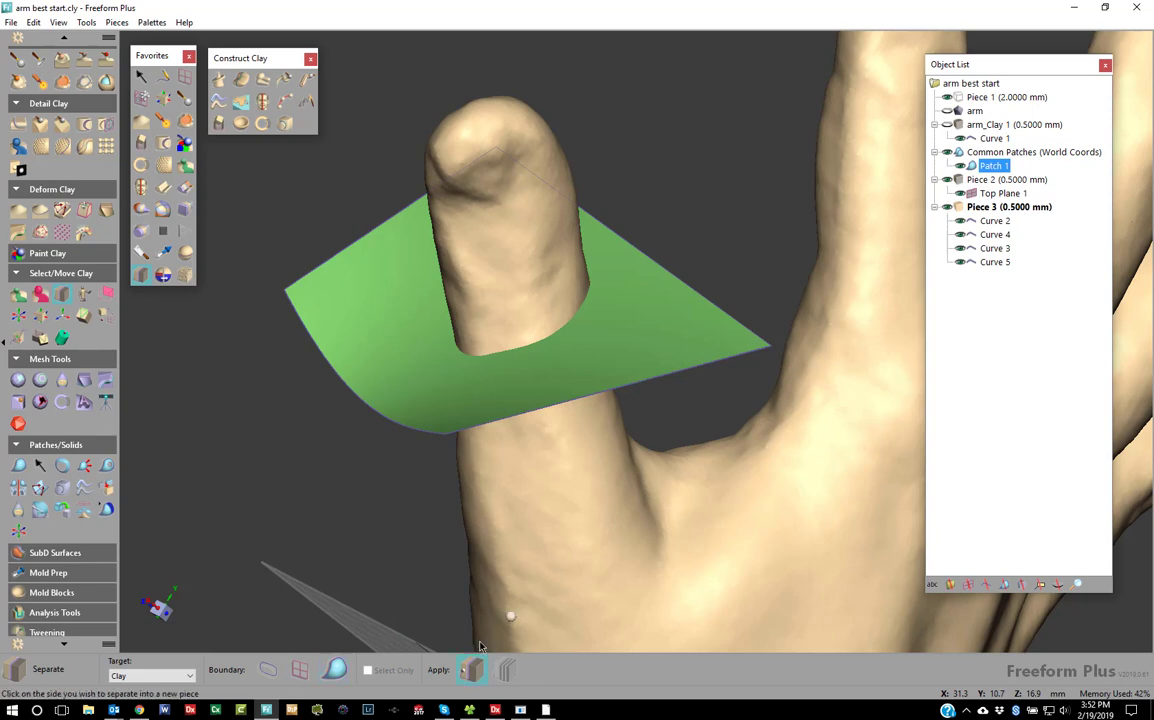
click(574, 507)
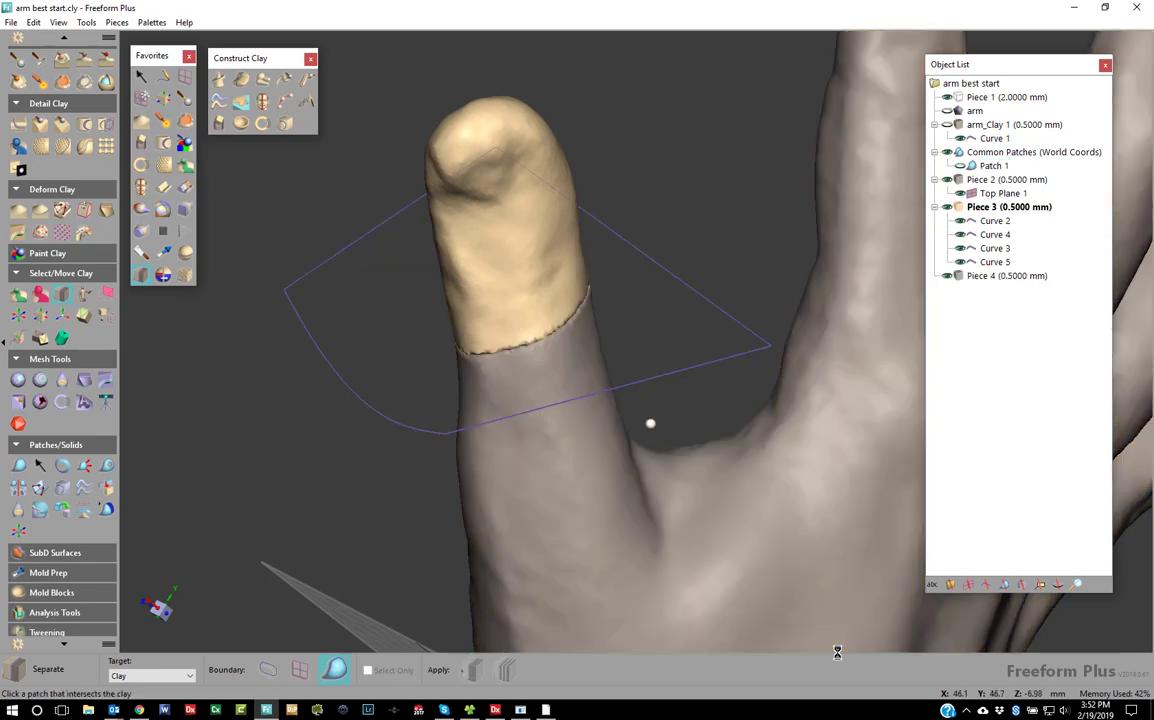
middle_drag(649, 422, 463, 355)
middle_drag(837, 652, 806, 638)
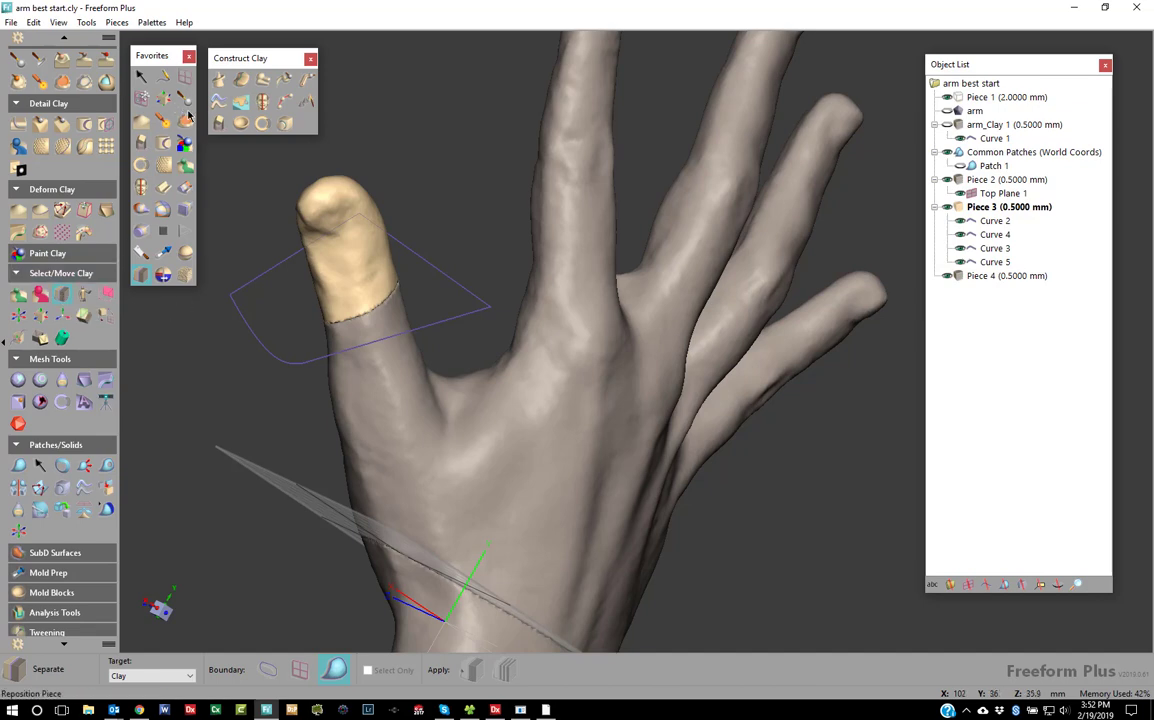
middle_drag(385, 274, 443, 636)
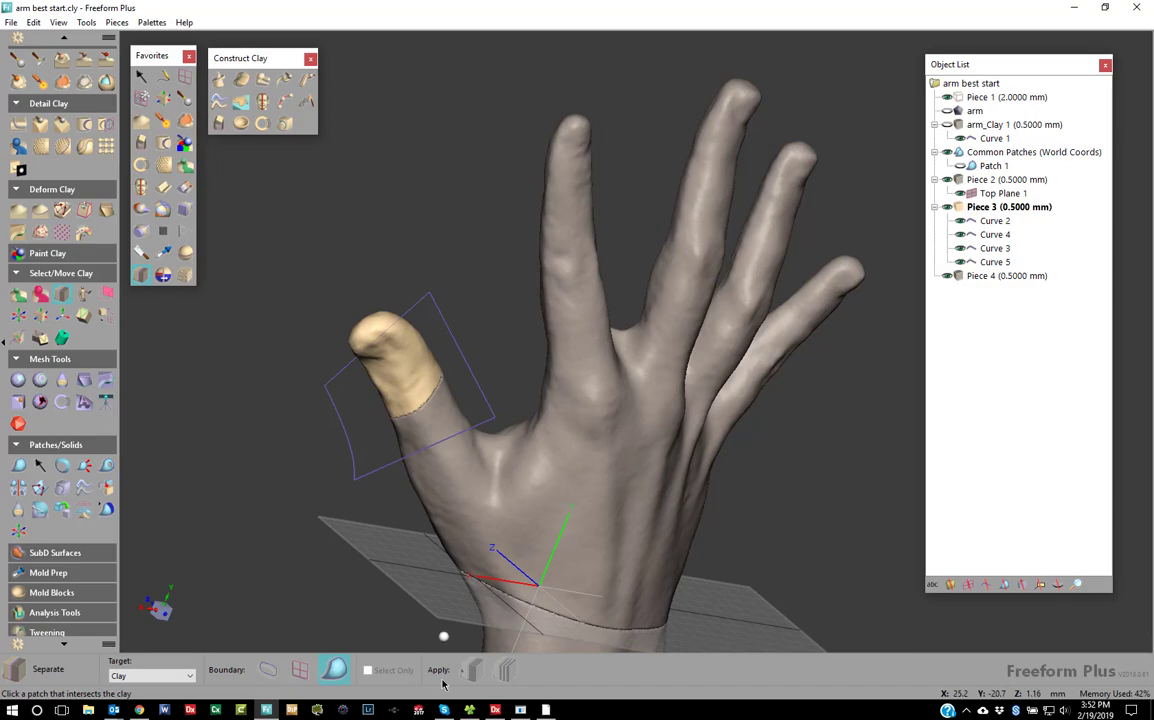